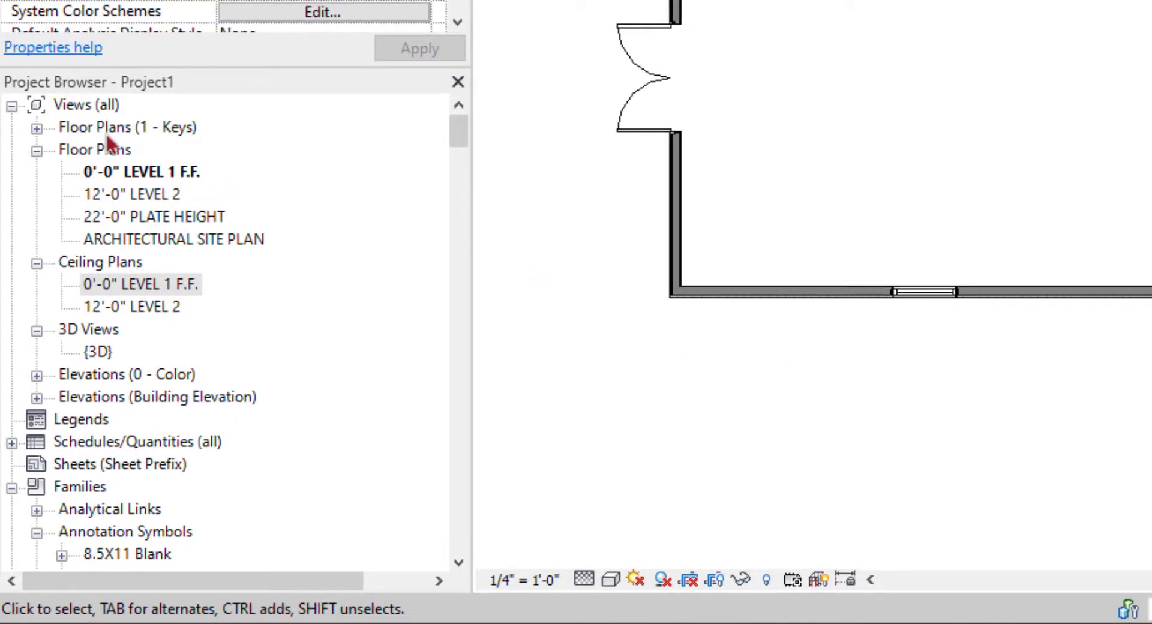
- Open the 0'-0" LEVEL 1 F.F. ceiling plan and start a new Reflected Ceiling Plan
left_click(105, 267)
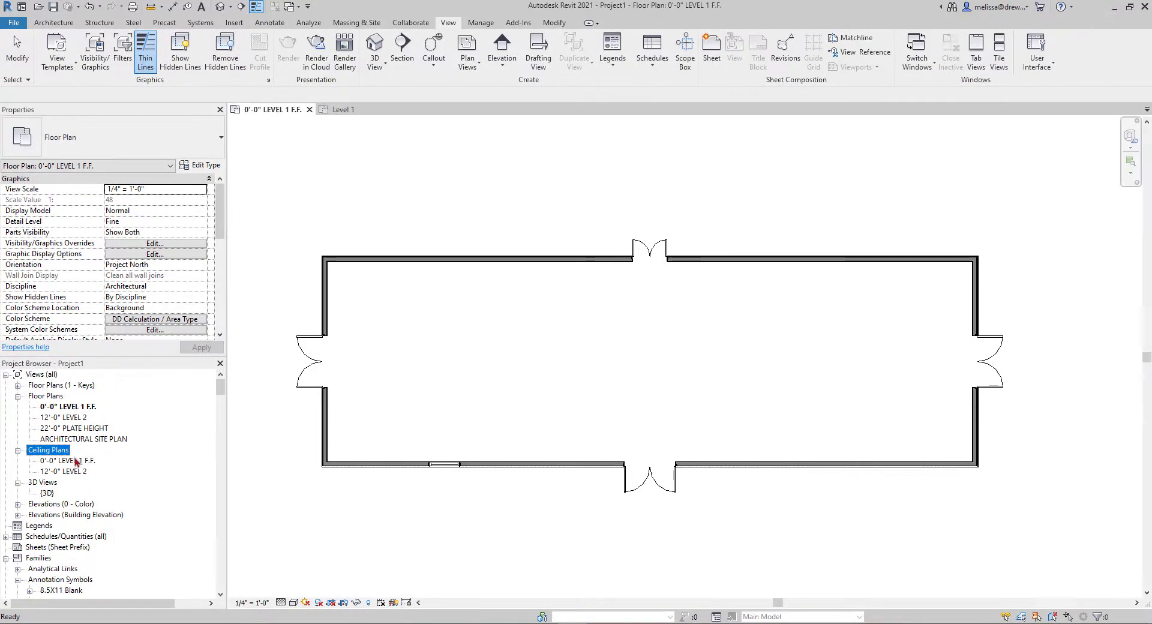
double_click(99, 373)
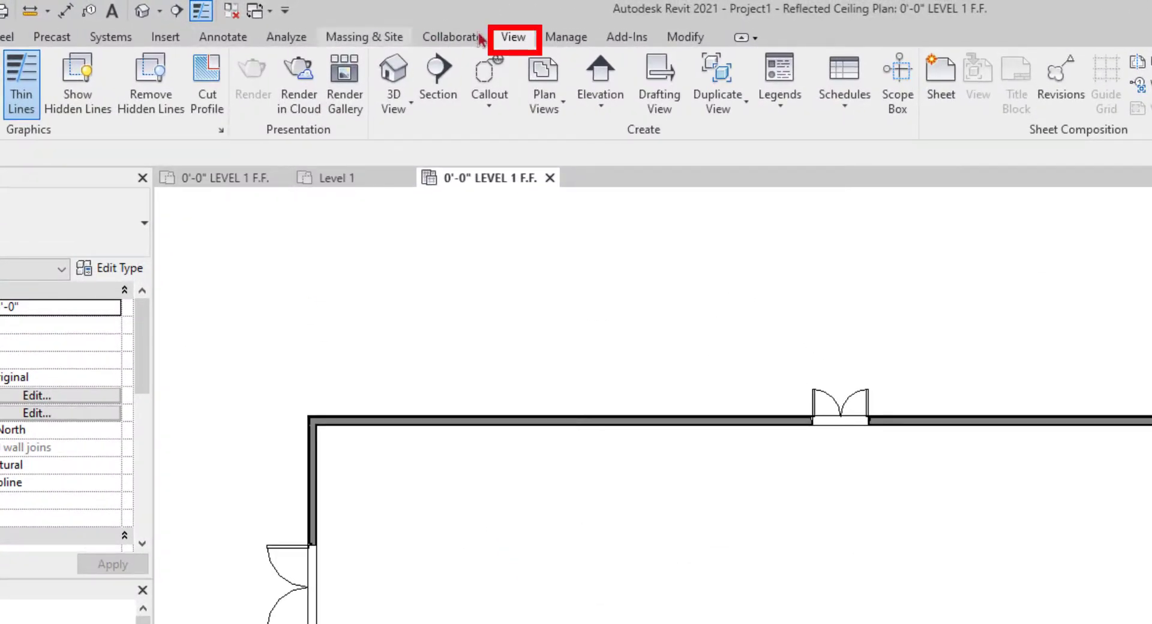
left_click(560, 113)
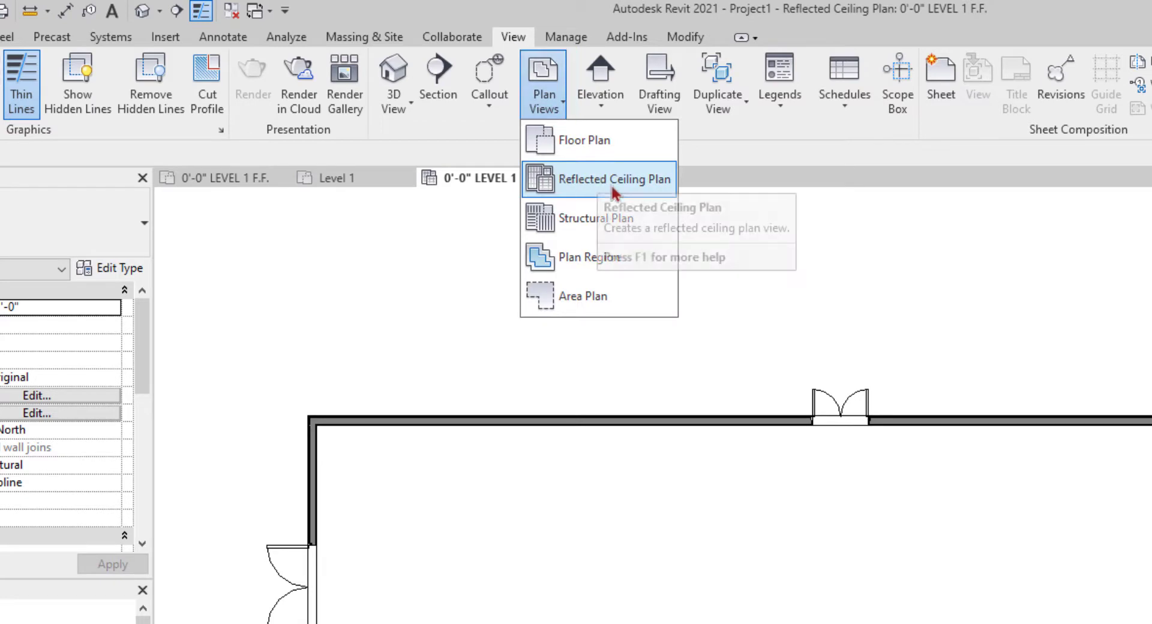
left_click(610, 185)
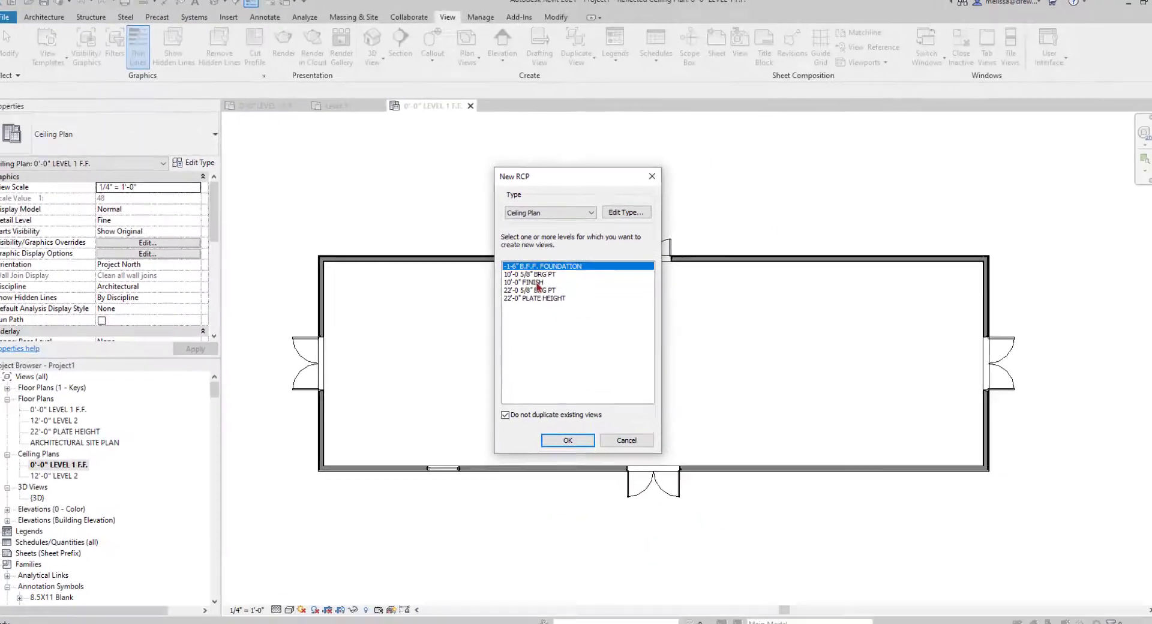
- Cancel the new RCP and review the view range, with top at 22'-0" PLATE HEIGHT
left_click(622, 444)
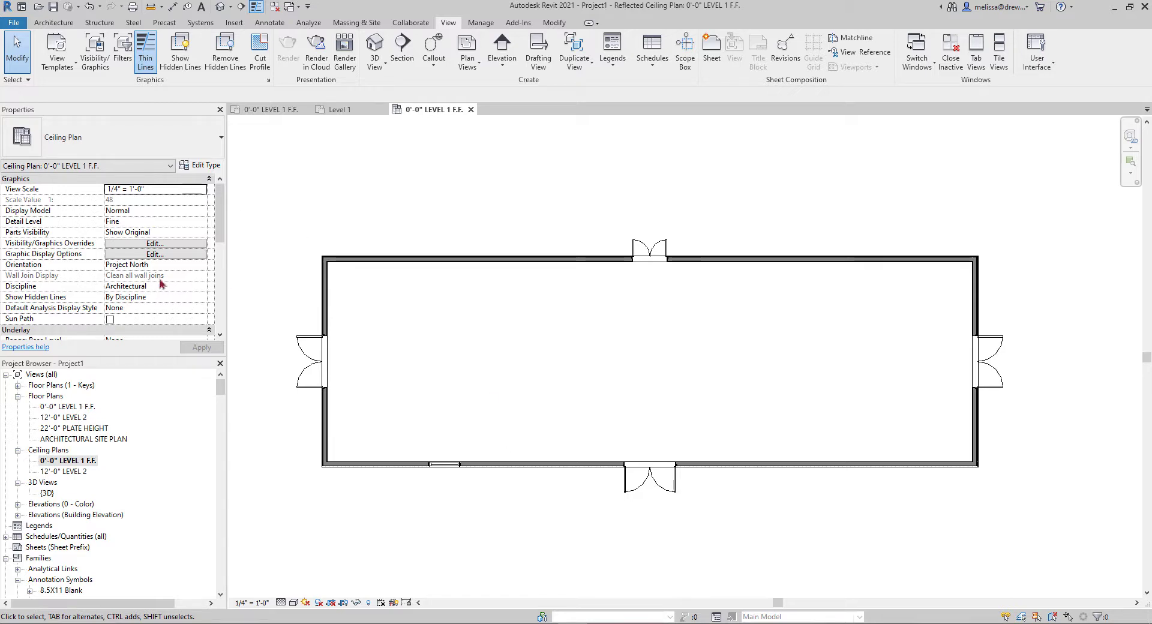
scroll(135, 288, "down", 5)
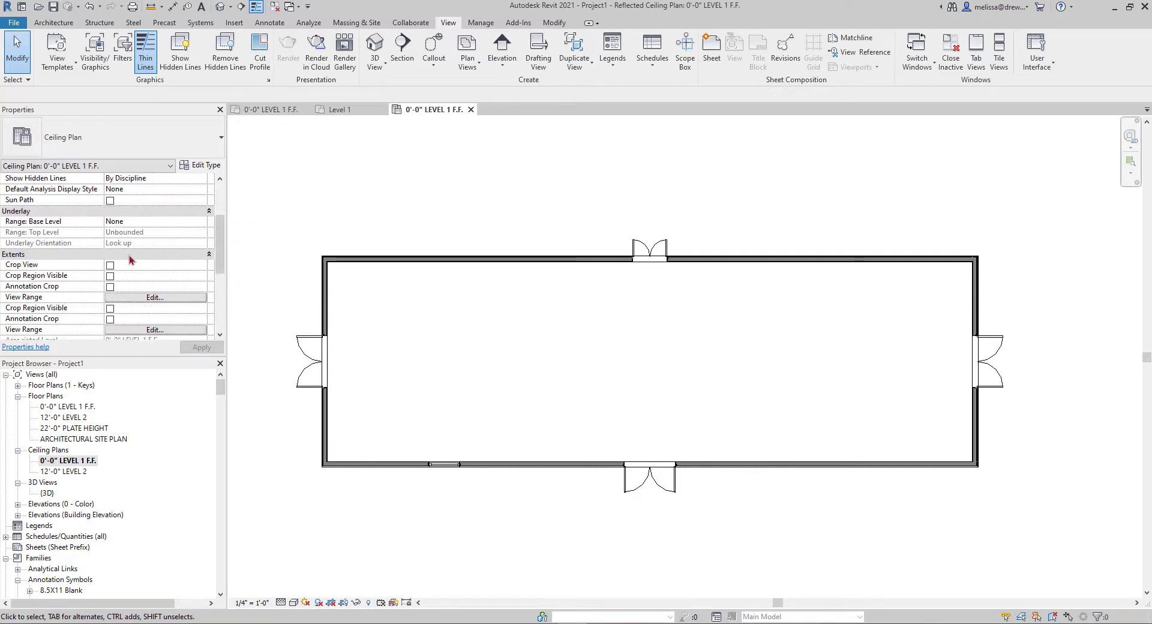
left_click(136, 299)
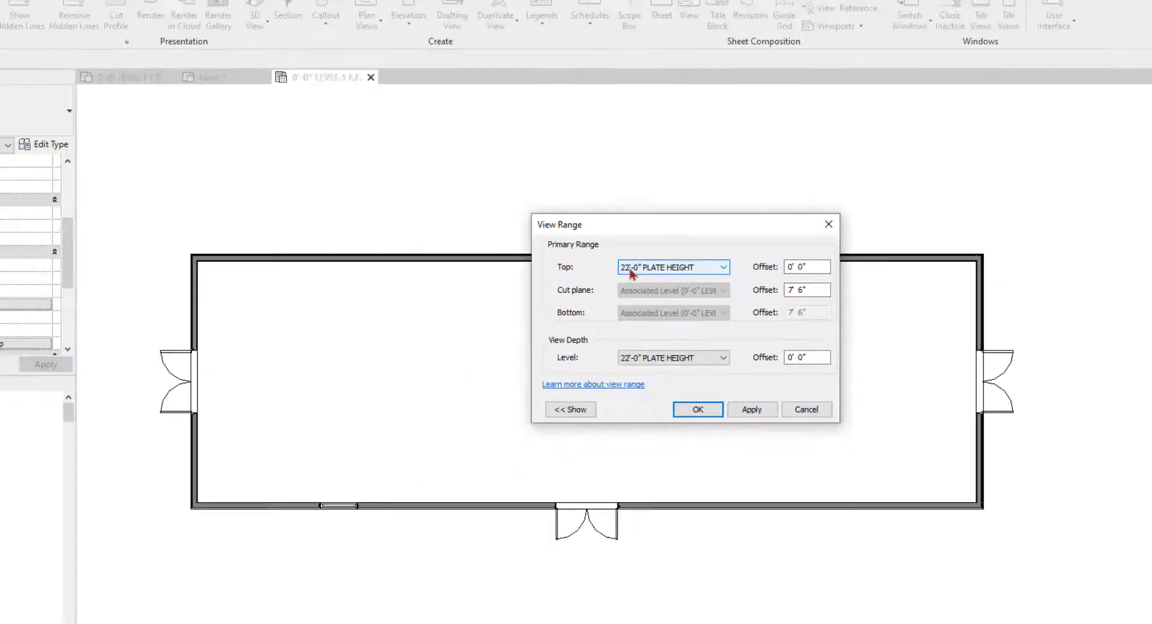
key("Return")
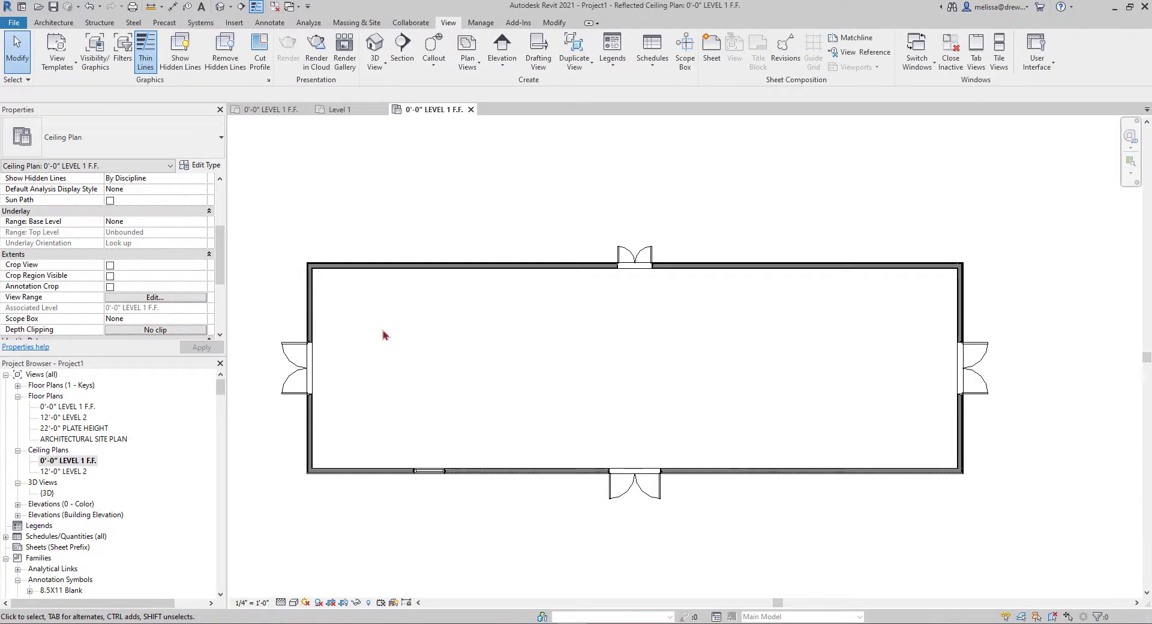
- Activate the Ceiling tool from the Architecture tab and list the ceiling types
left_click(66, 27)
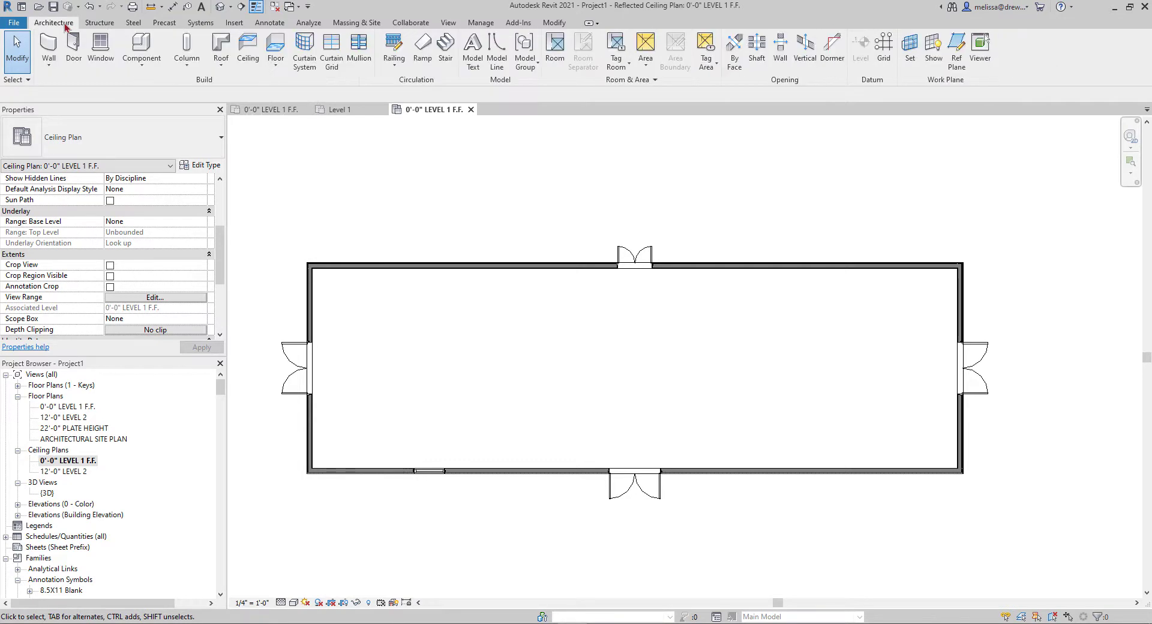
left_click(247, 56)
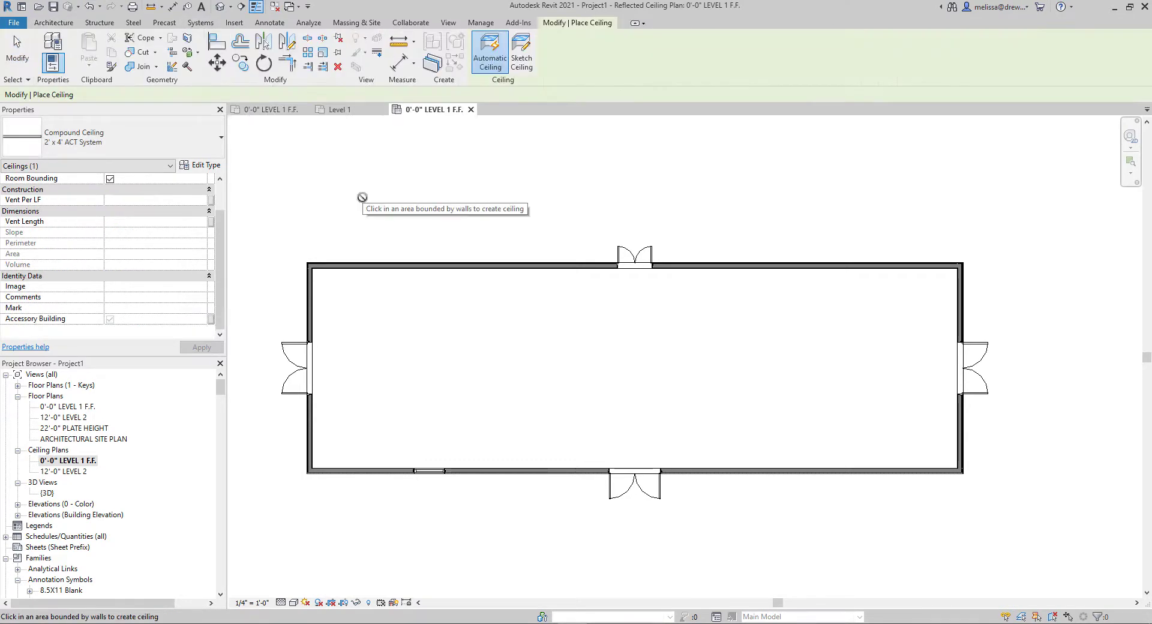
left_click(213, 139)
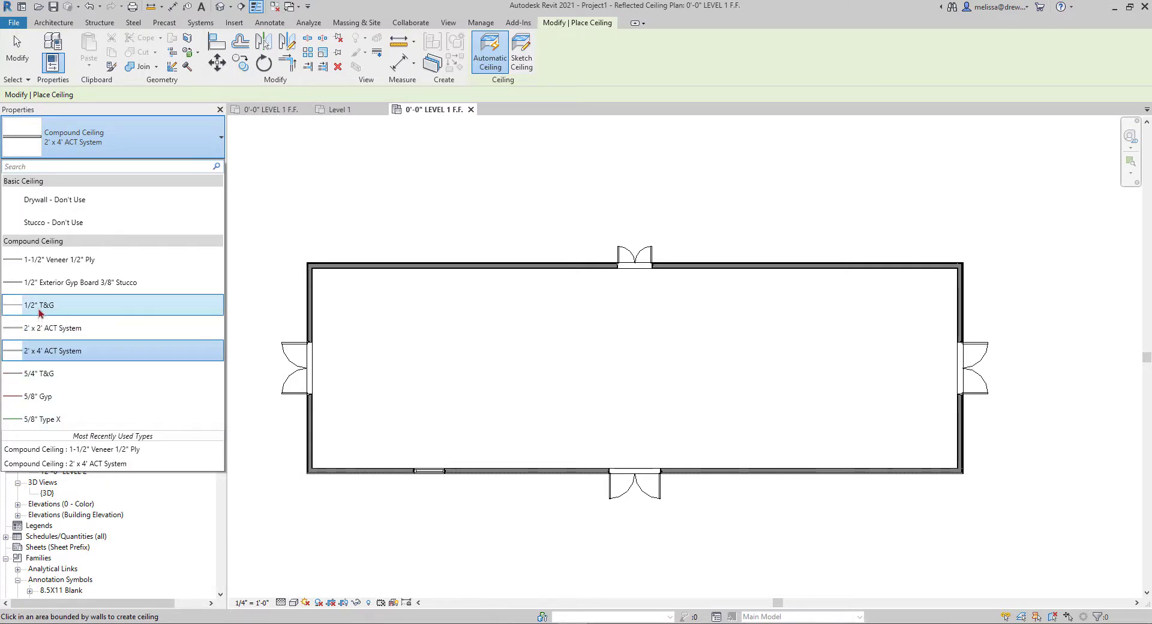
- Duplicate the 5/8" Gyp ceiling type as a new type named 1/2" Gyp
left_click(40, 398)
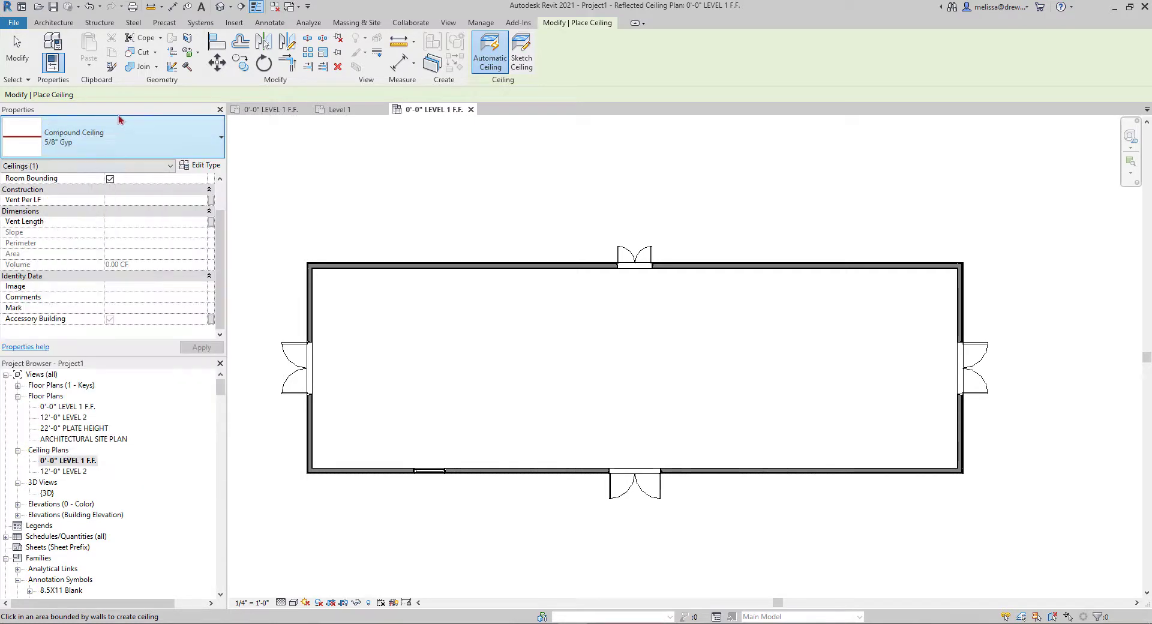
left_click(206, 165)
left_click(856, 173)
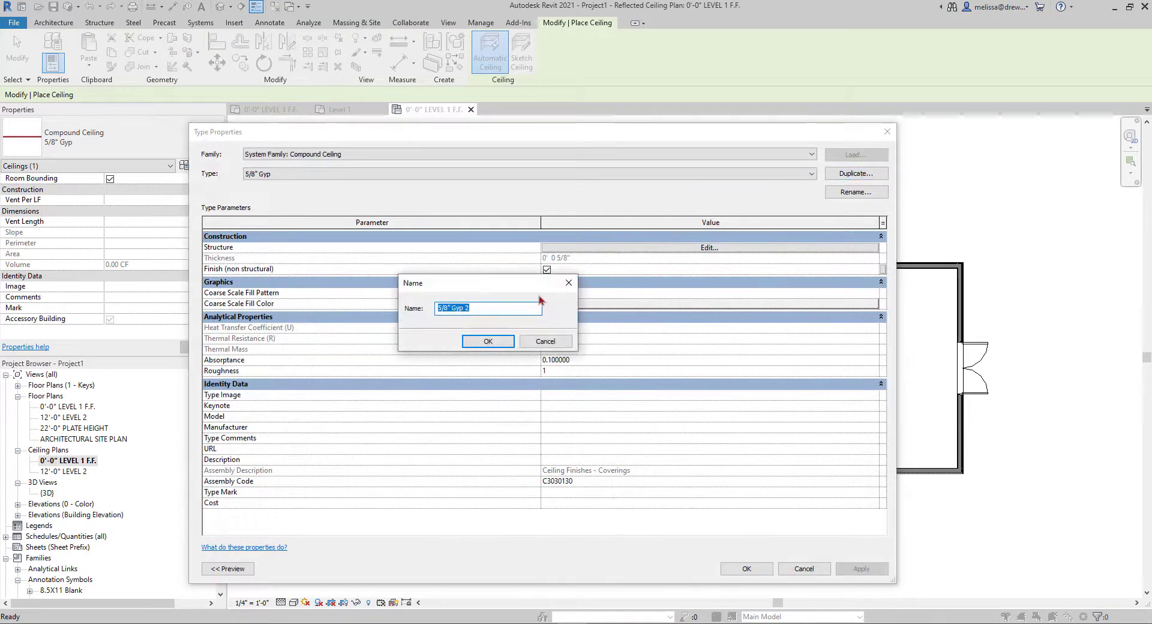
left_click(447, 307)
key("BackSpace")
key("BackSpace")
key("BackSpace")
type("1")
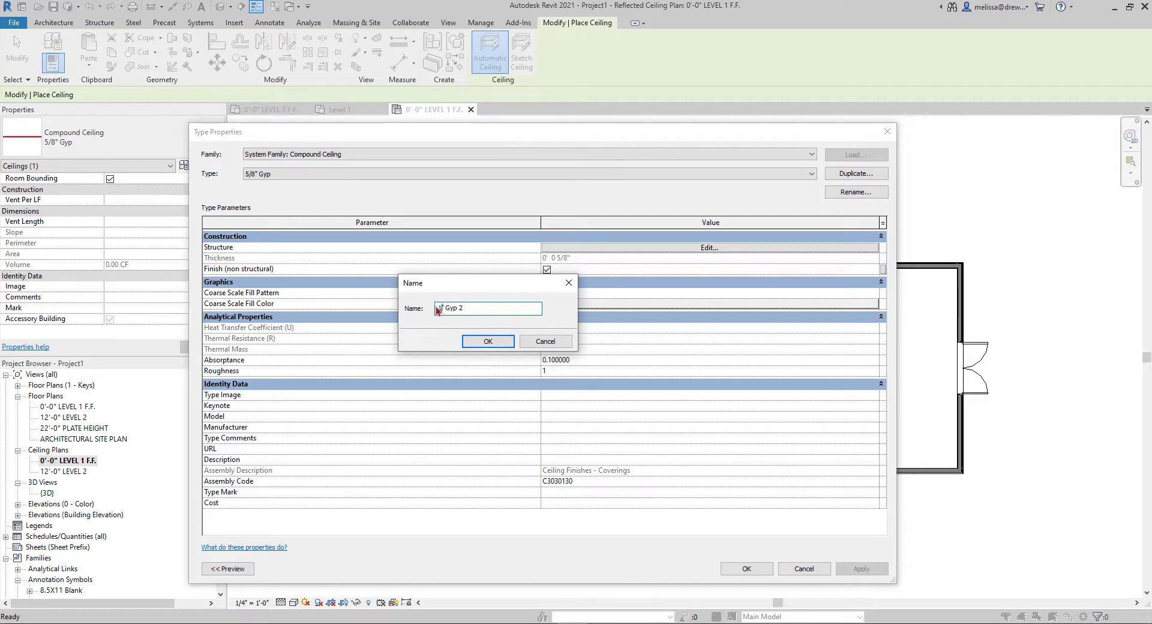
type("/2")
left_click(483, 341)
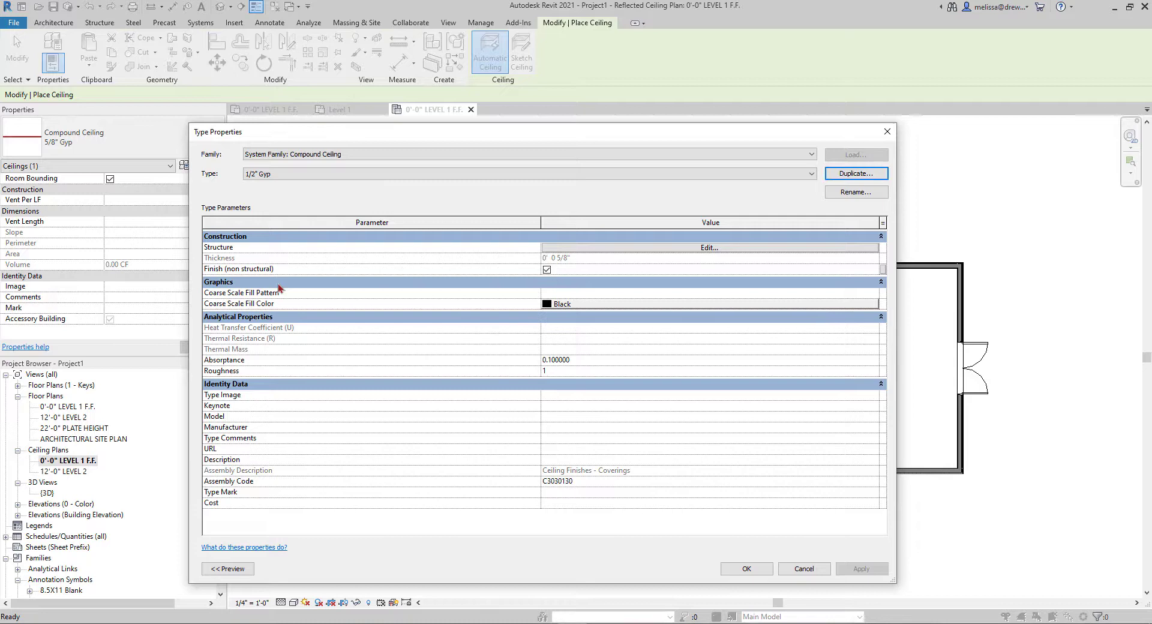
- Set the gypsum wall board layer thickness to 0' 0 1/2"
left_click(644, 248)
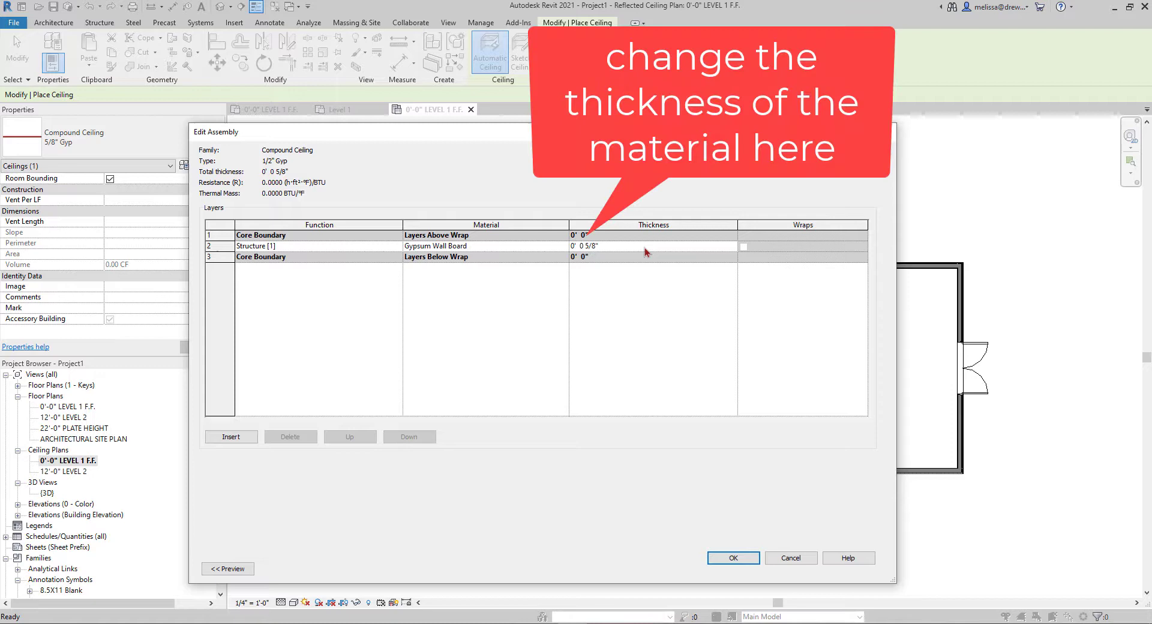
left_click(646, 251)
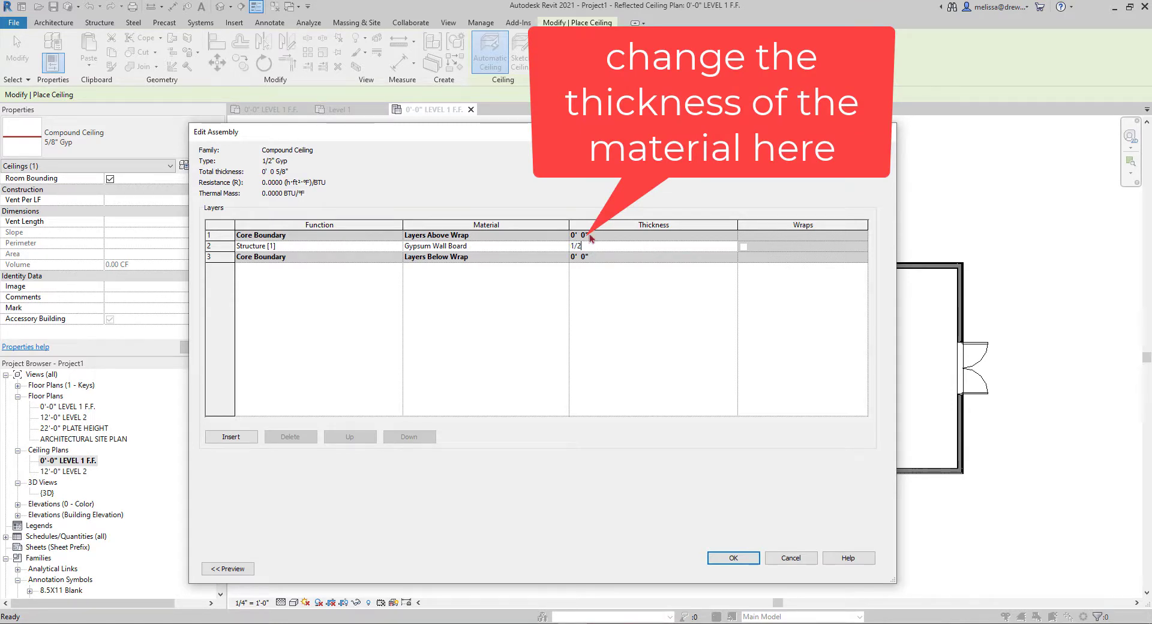
type("0' 0 1/2\"")
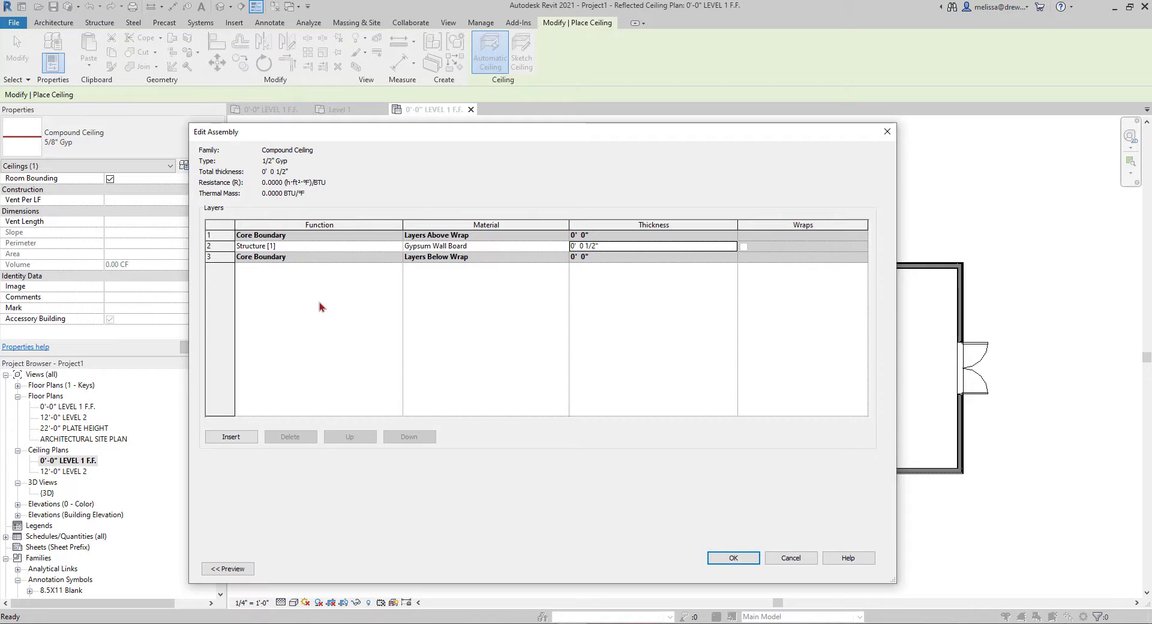
- Try inserting, moving up/down and deleting a layer, then accept the 1/2" Gyp structure
left_click(231, 437)
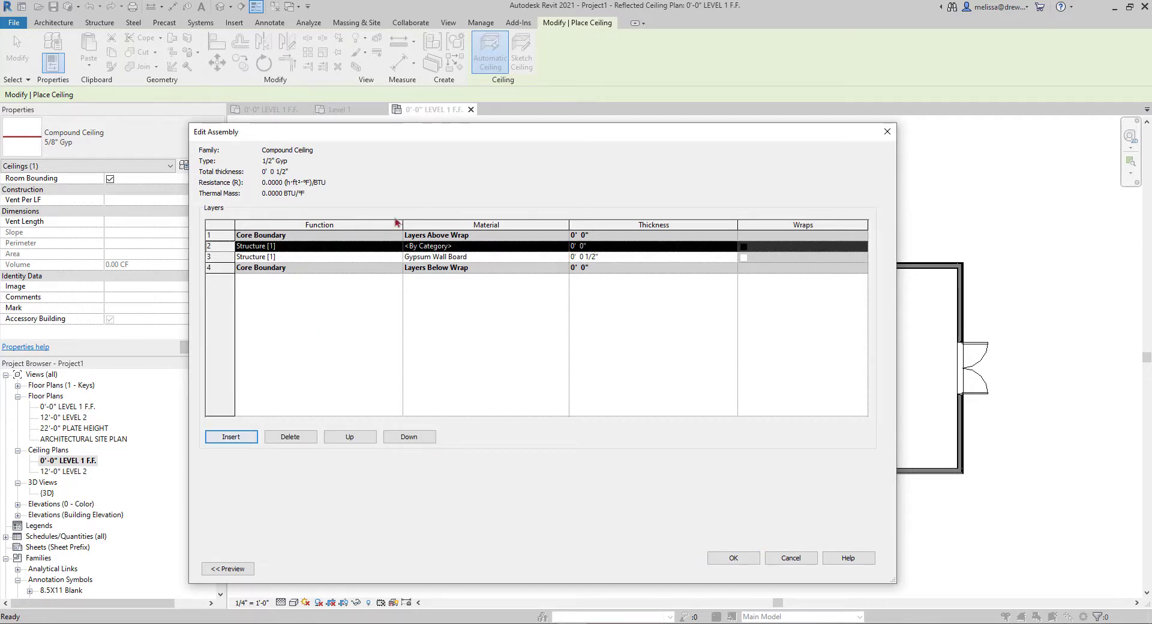
left_click(397, 246)
left_click(397, 246)
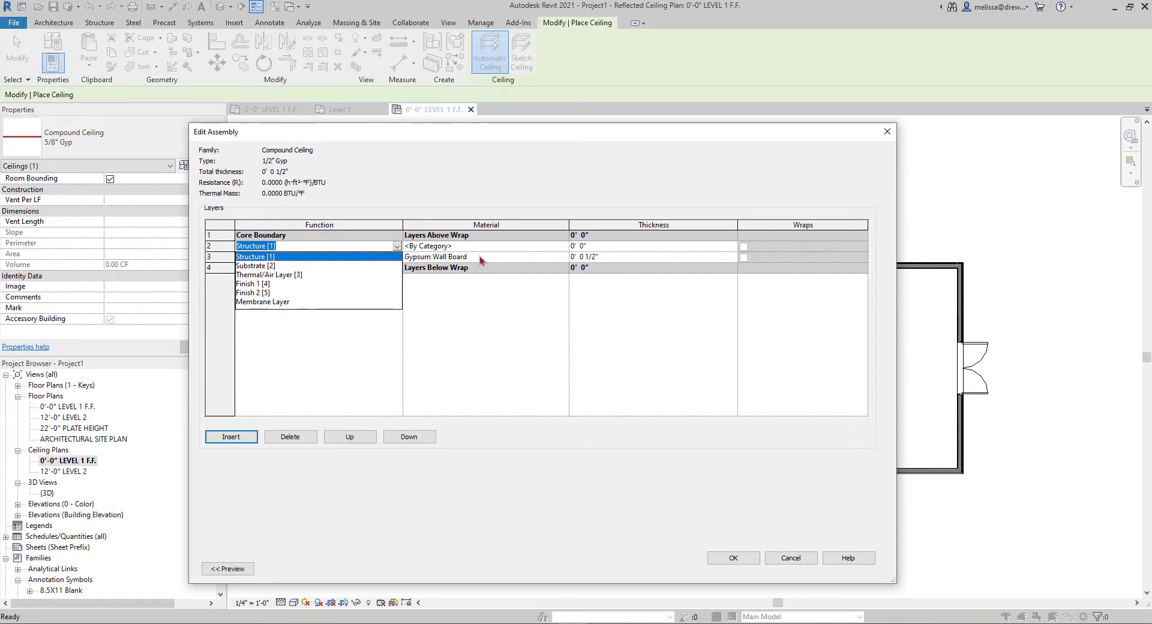
left_click(352, 438)
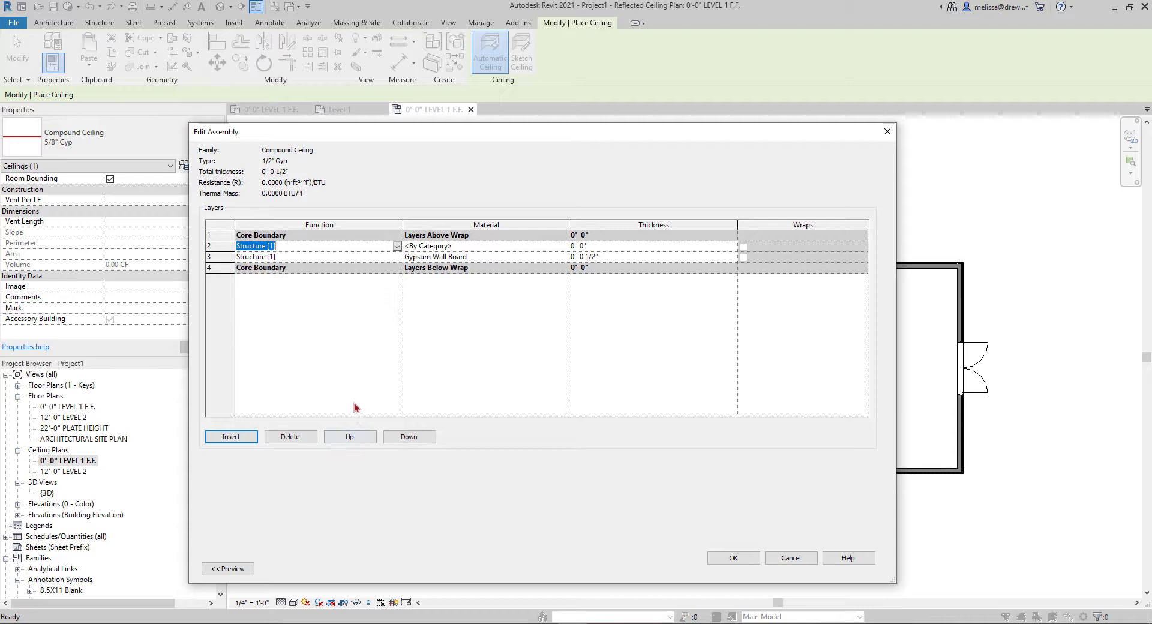
left_click(352, 436)
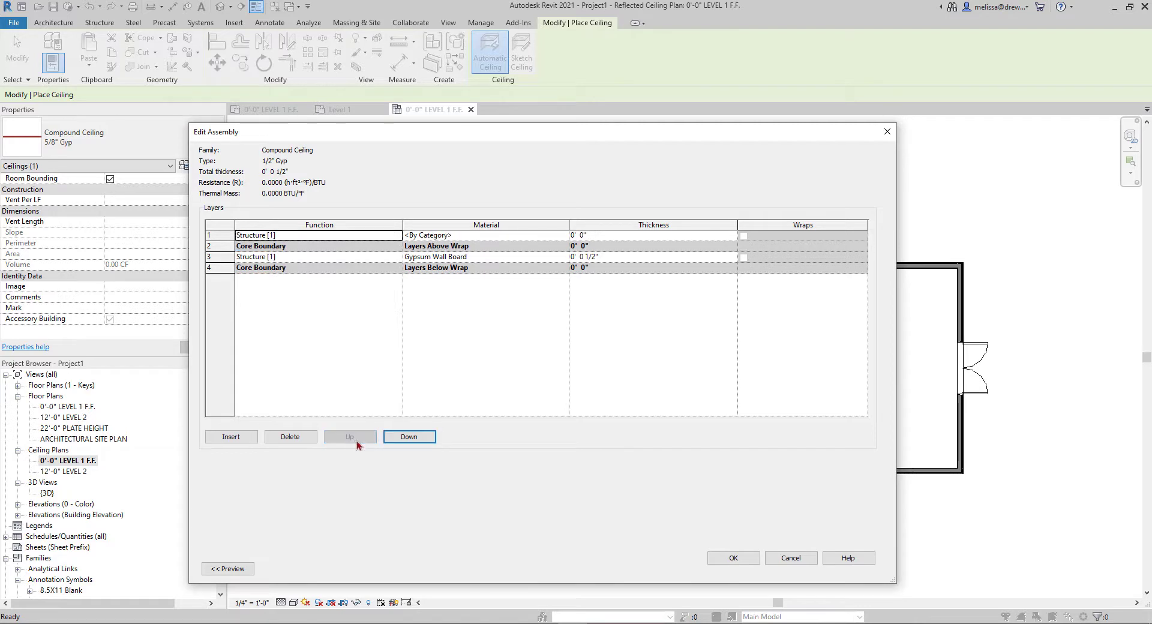
left_click(412, 438)
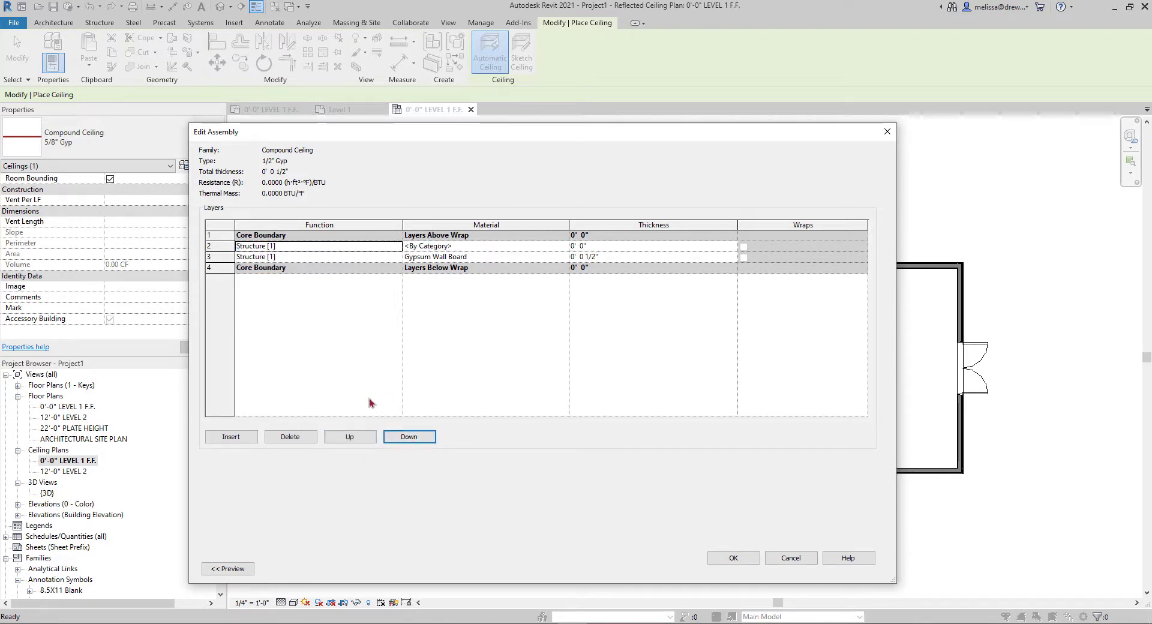
left_click(290, 437)
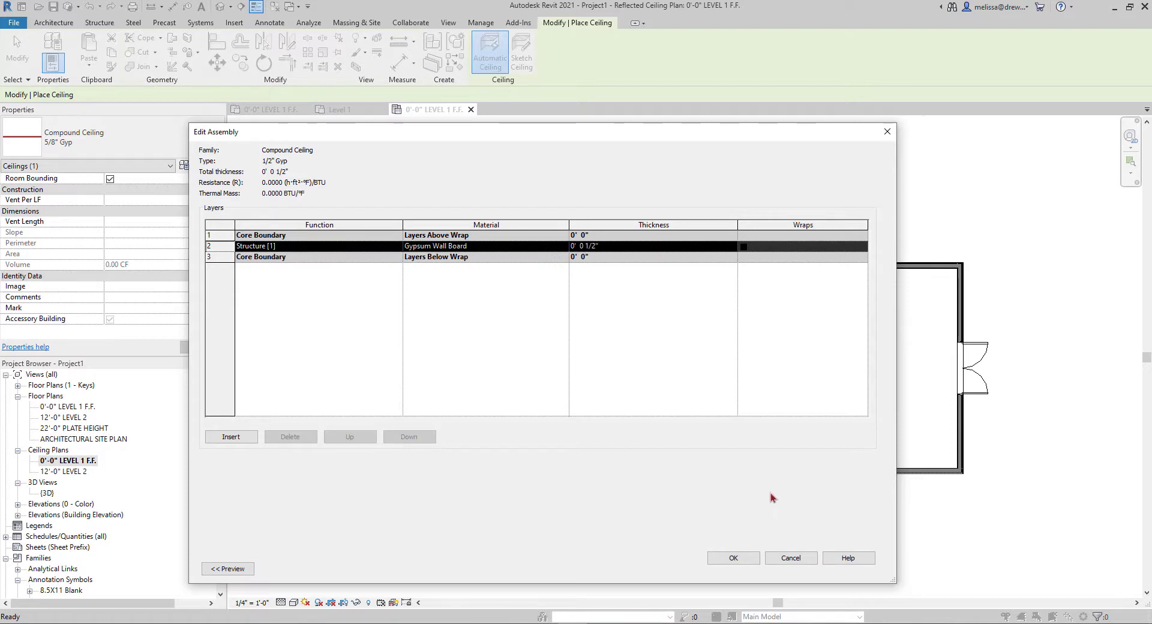
left_click(733, 557)
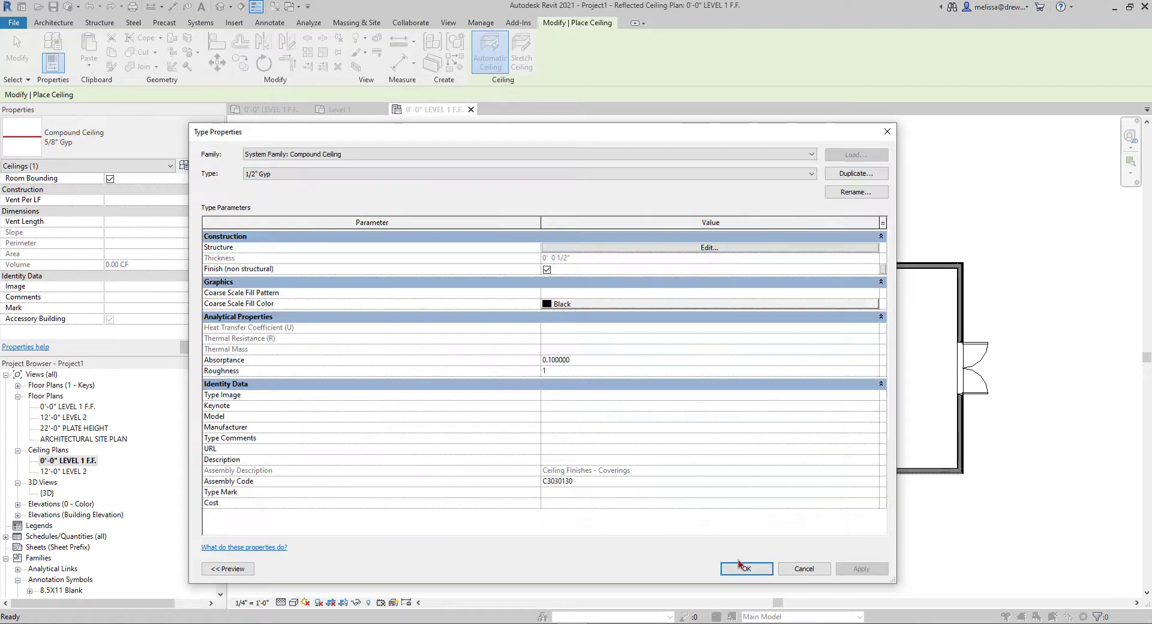
left_click(746, 573)
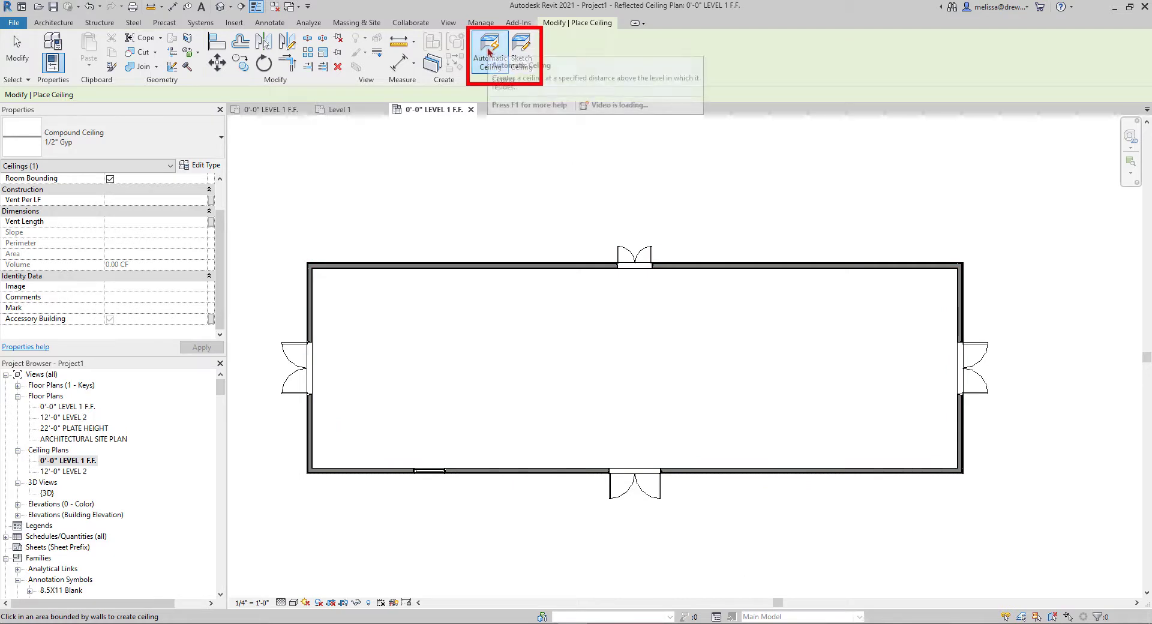
left_click(487, 71)
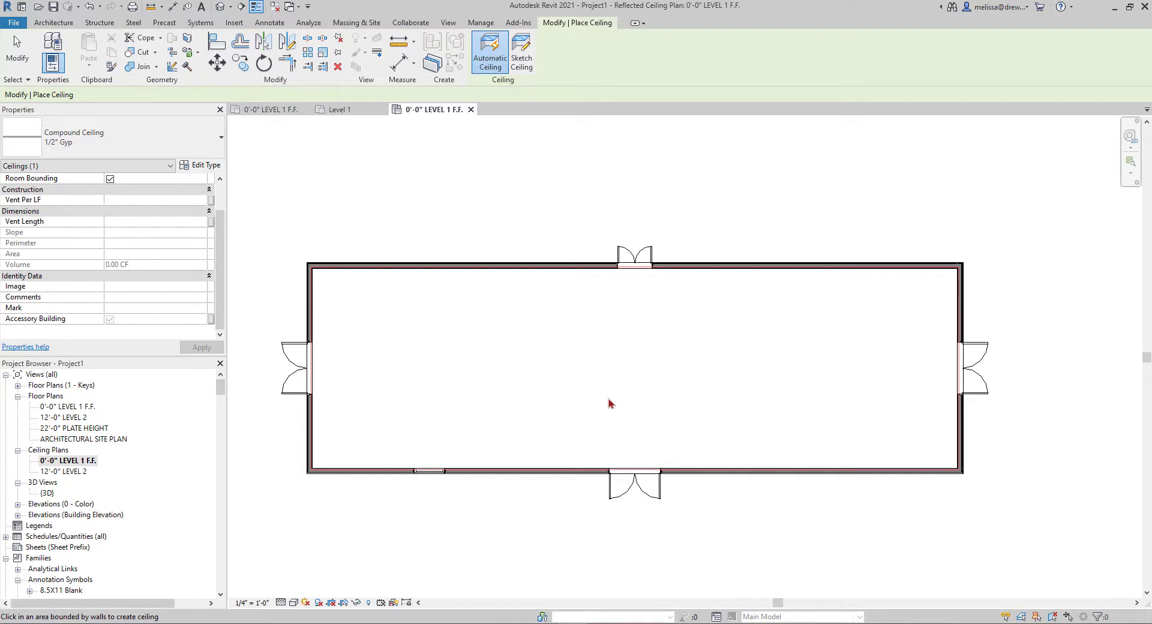
scroll(605, 399, "up", 5)
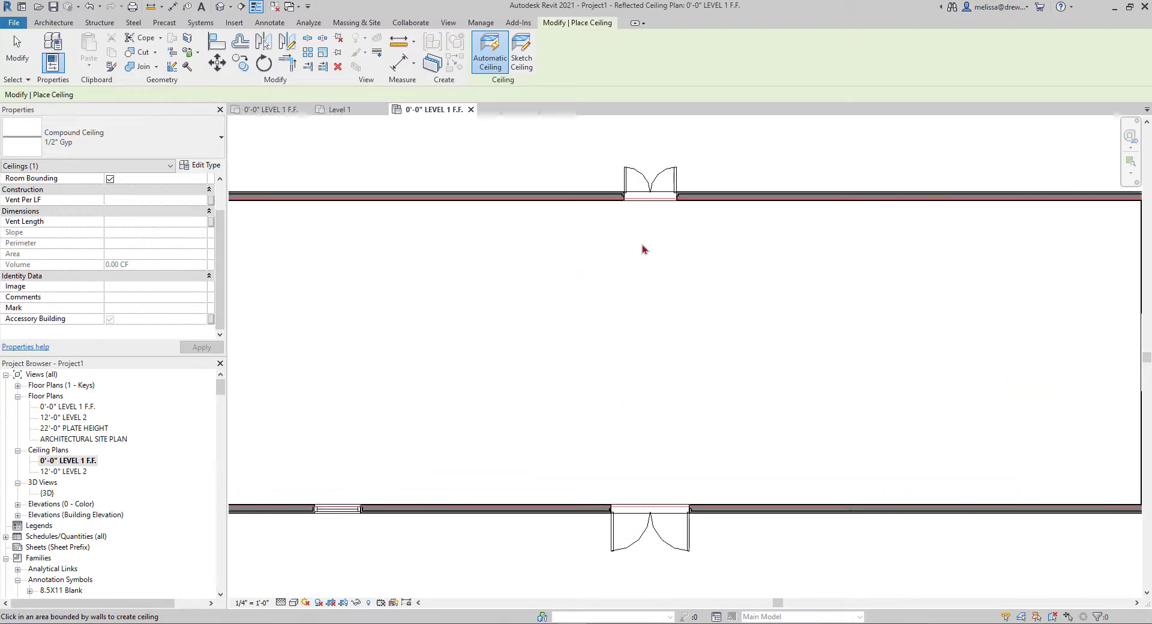
scroll(489, 221, "down", 6)
scroll(522, 391, "up", 2)
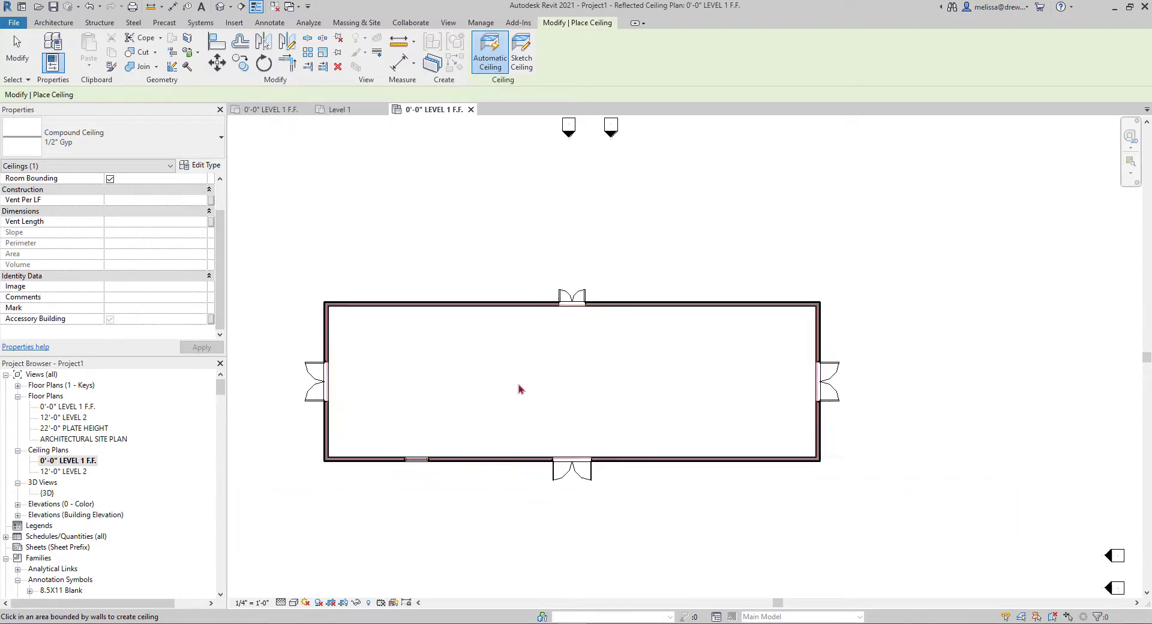
scroll(591, 408, "down", 1)
scroll(607, 412, "up", 1)
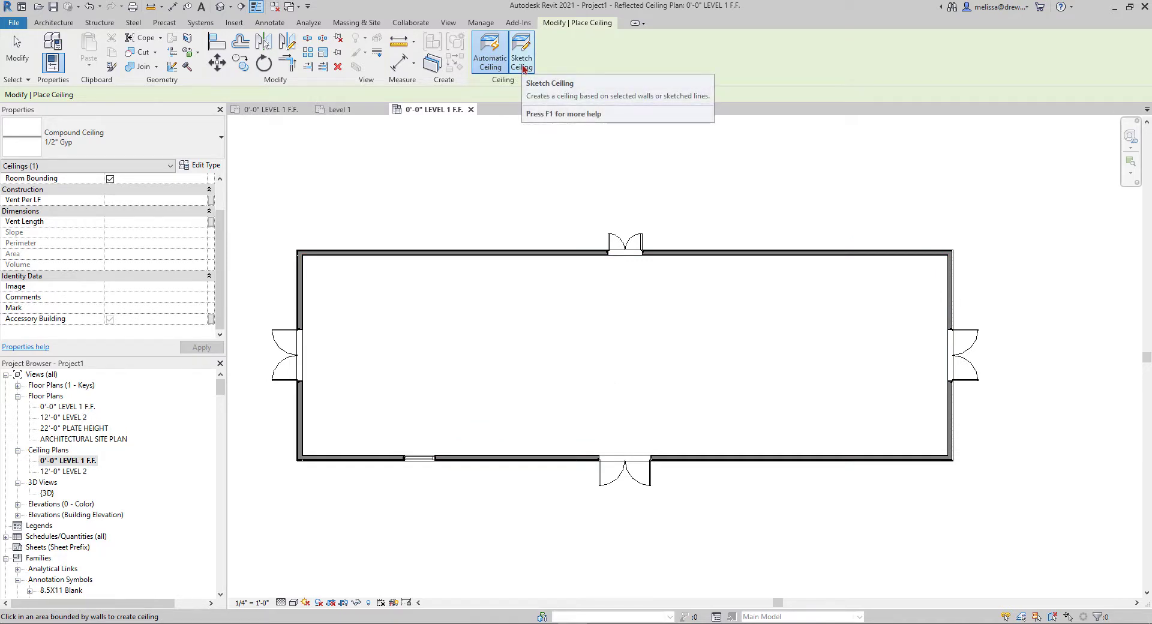
- Sketch the ceiling with Pick Walls, tracing the left wall and turning off Extend into wall
left_click(521, 60)
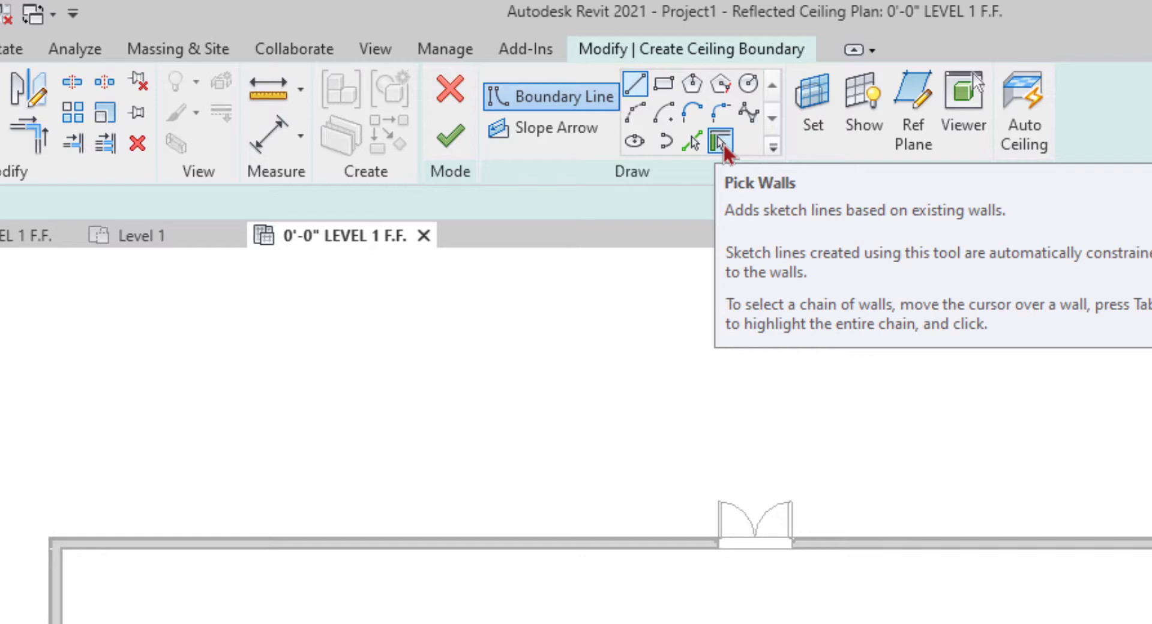
left_click(719, 142)
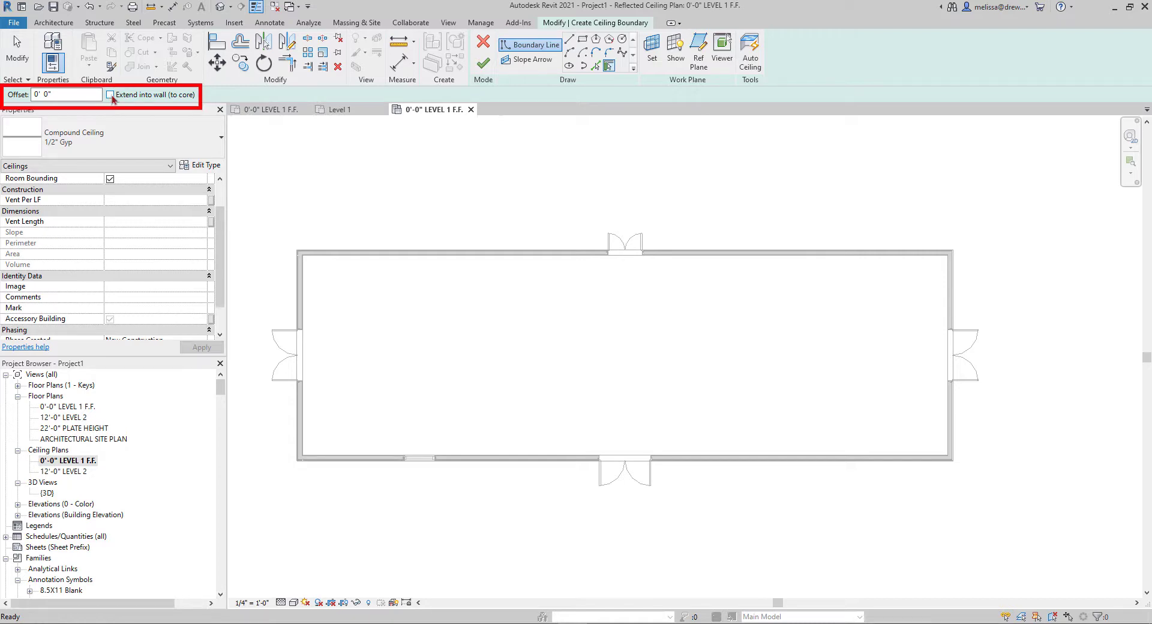
scroll(329, 326, "up", 8)
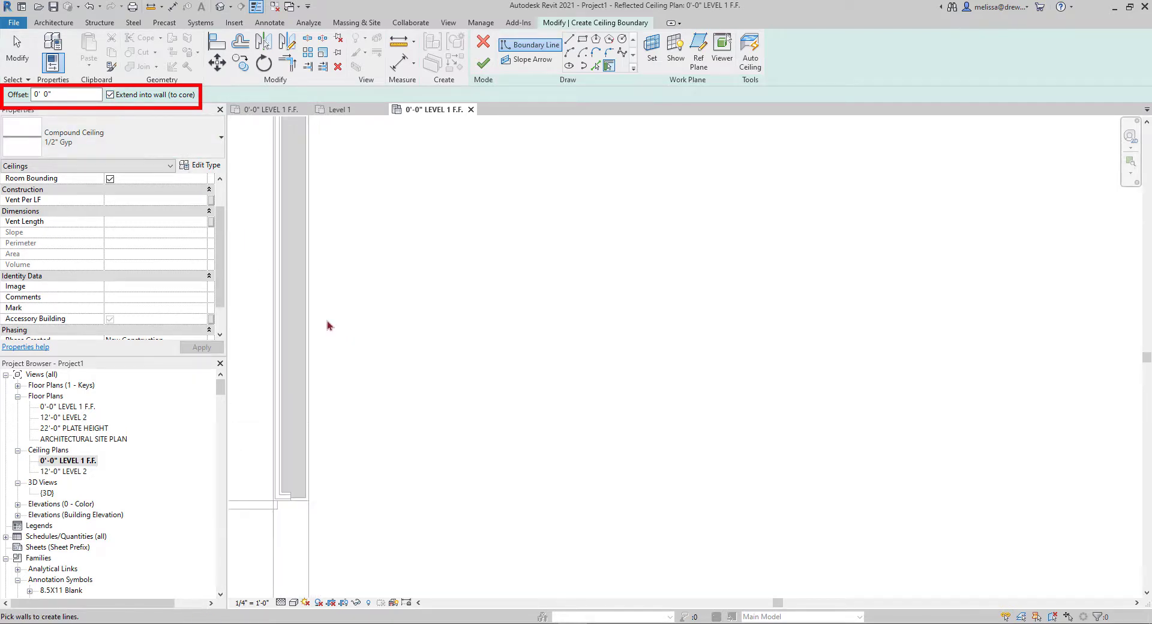
left_click(306, 334)
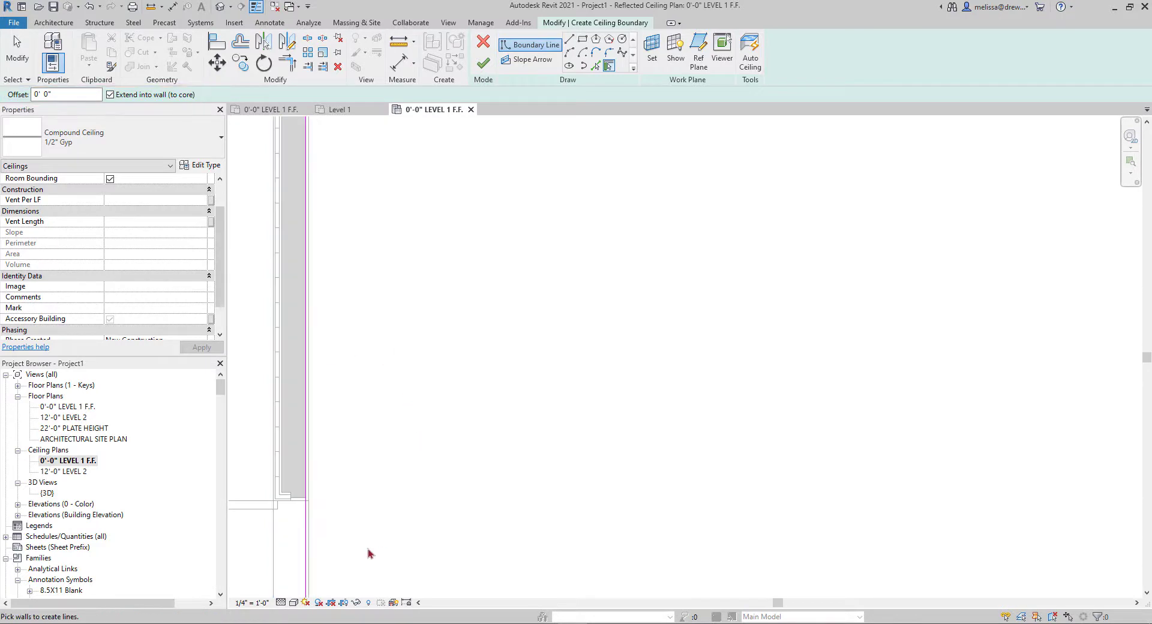
scroll(420, 486, "up", 3)
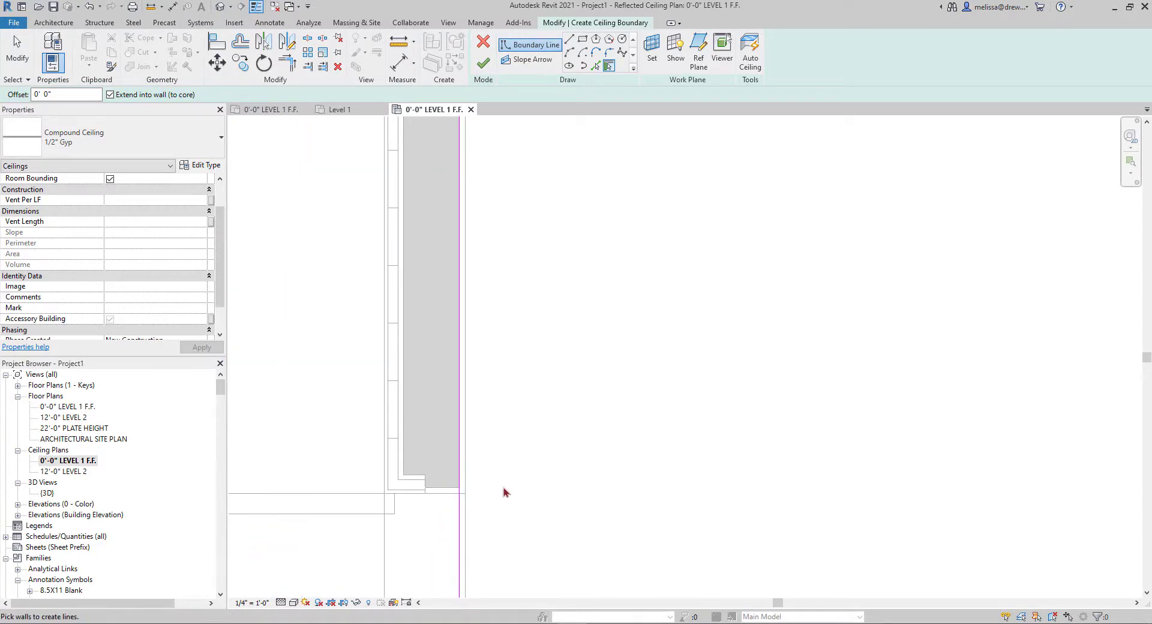
left_click(111, 94)
- Re-enable Extend into wall and trace the bottom and right walls as boundary
scroll(323, 377, "down", 1)
scroll(360, 366, "down", 2)
middle_click_drag(391, 357, 383, 451)
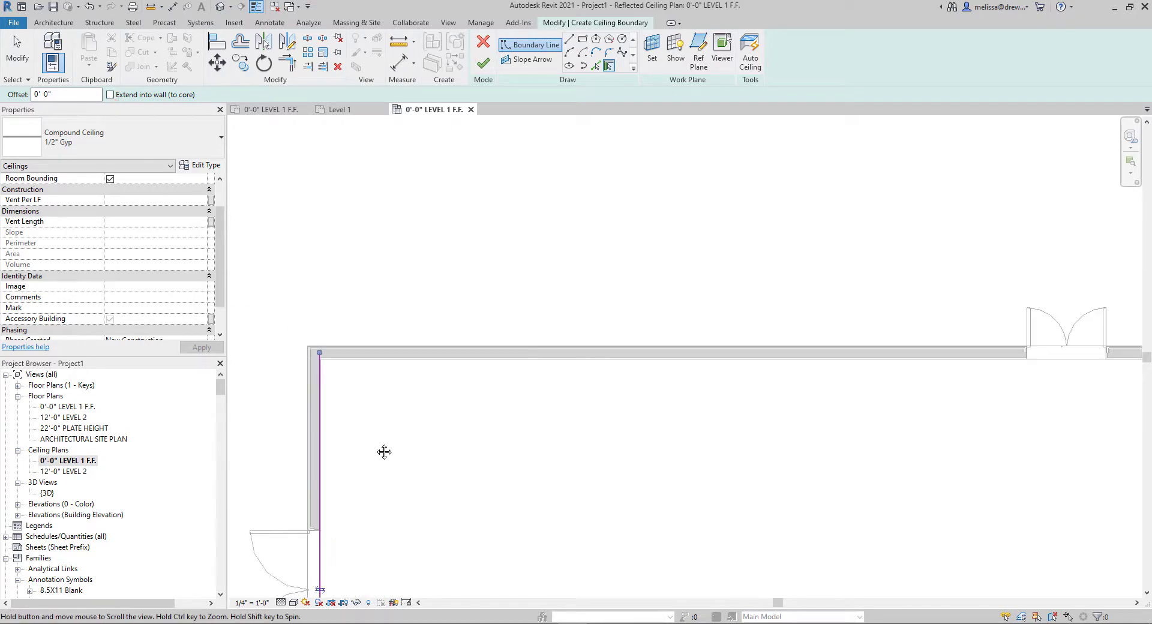
scroll(403, 370, "up", 4)
scroll(332, 383, "up", 3)
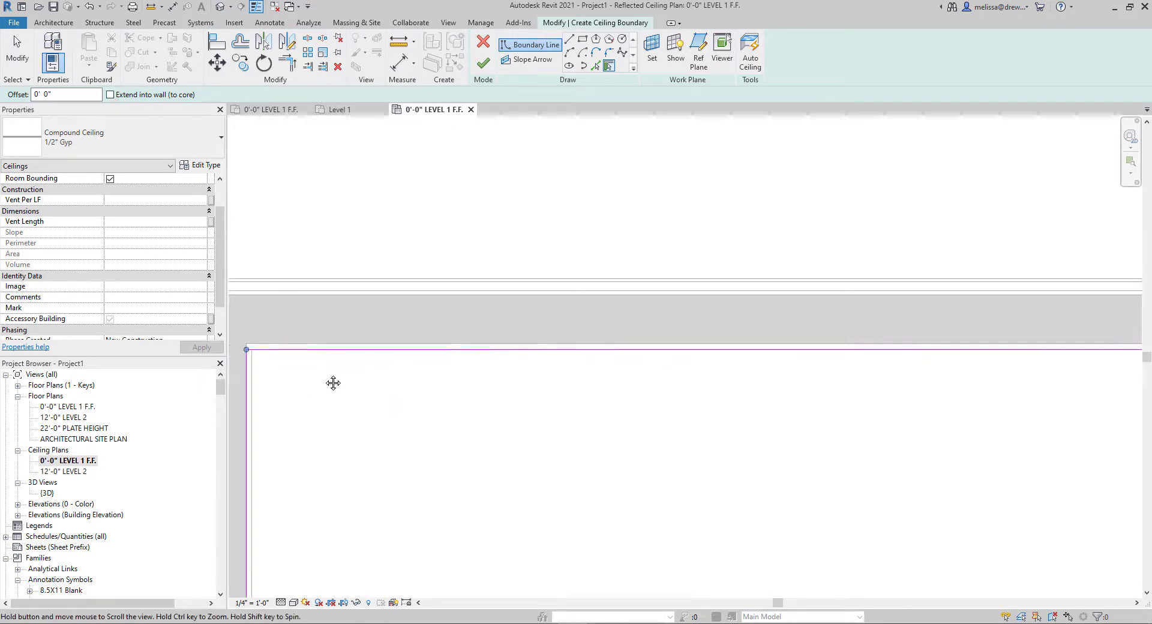
middle_click_drag(331, 383, 366, 314)
scroll(381, 293, "up", 2)
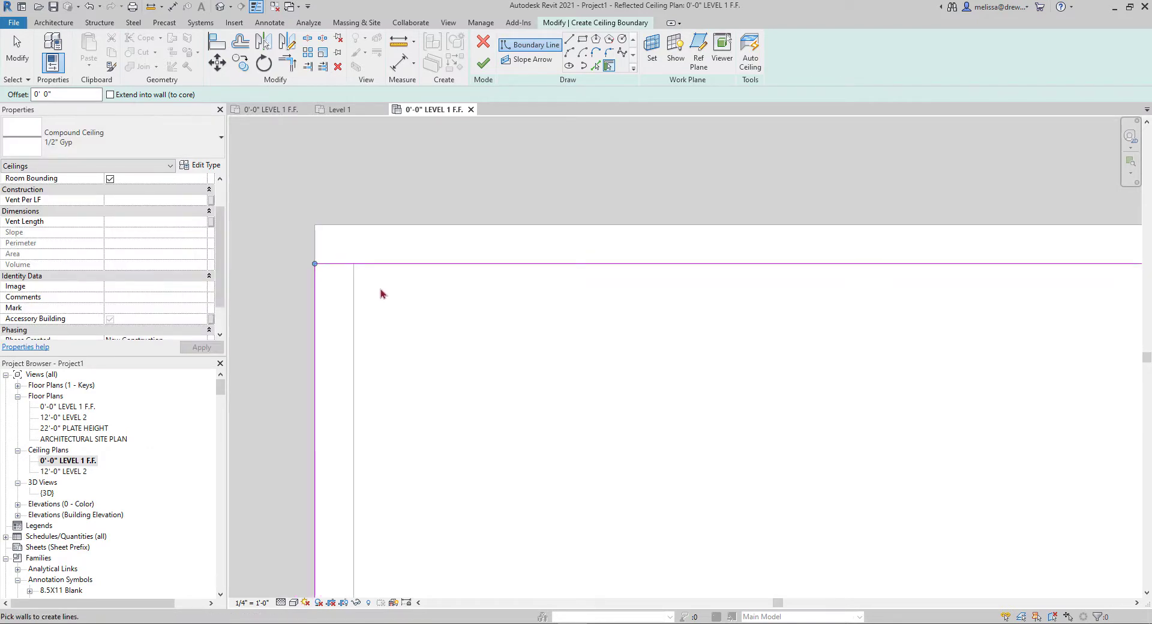
scroll(381, 291, "down", 2)
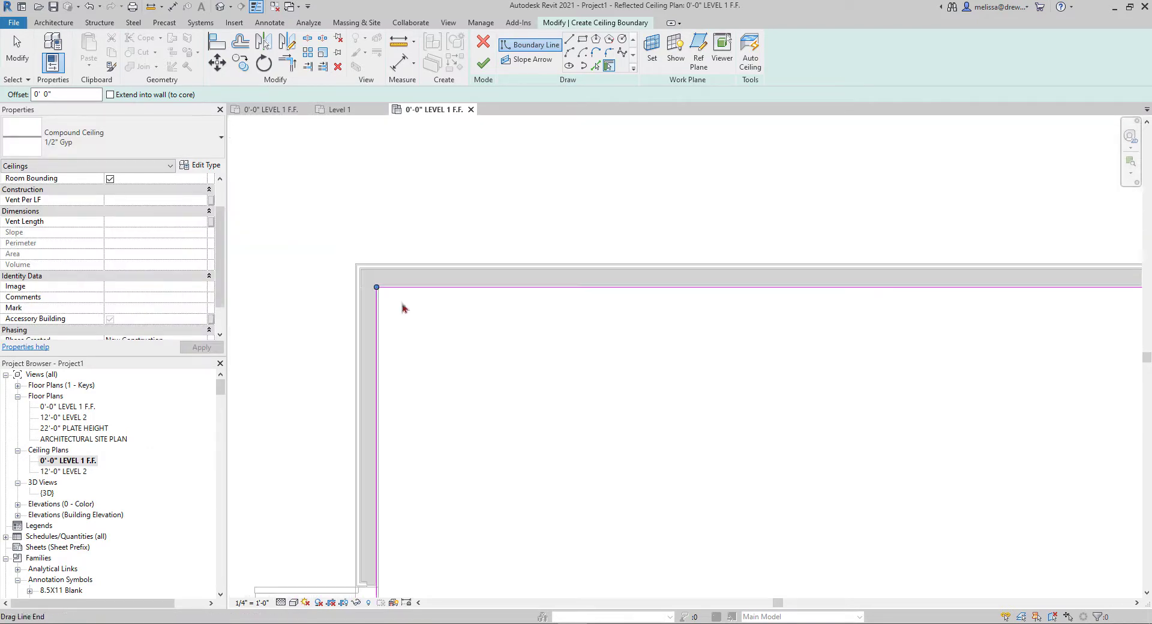
middle_click_drag(402, 306, 428, 359)
scroll(429, 360, "down", 5)
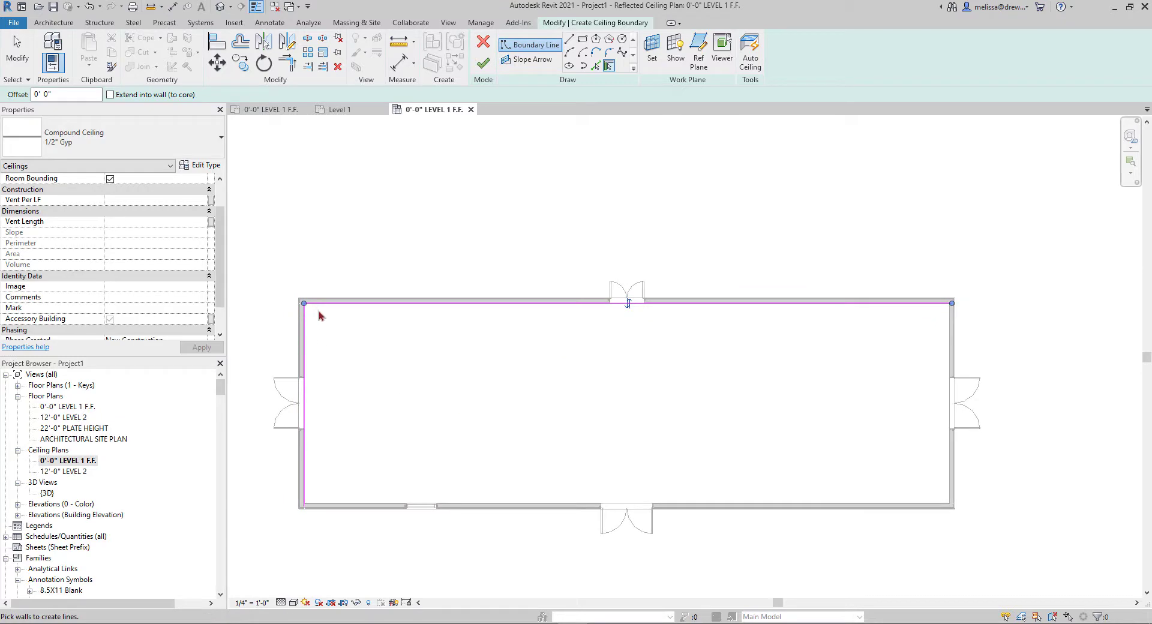
left_click(132, 96)
left_click(339, 505)
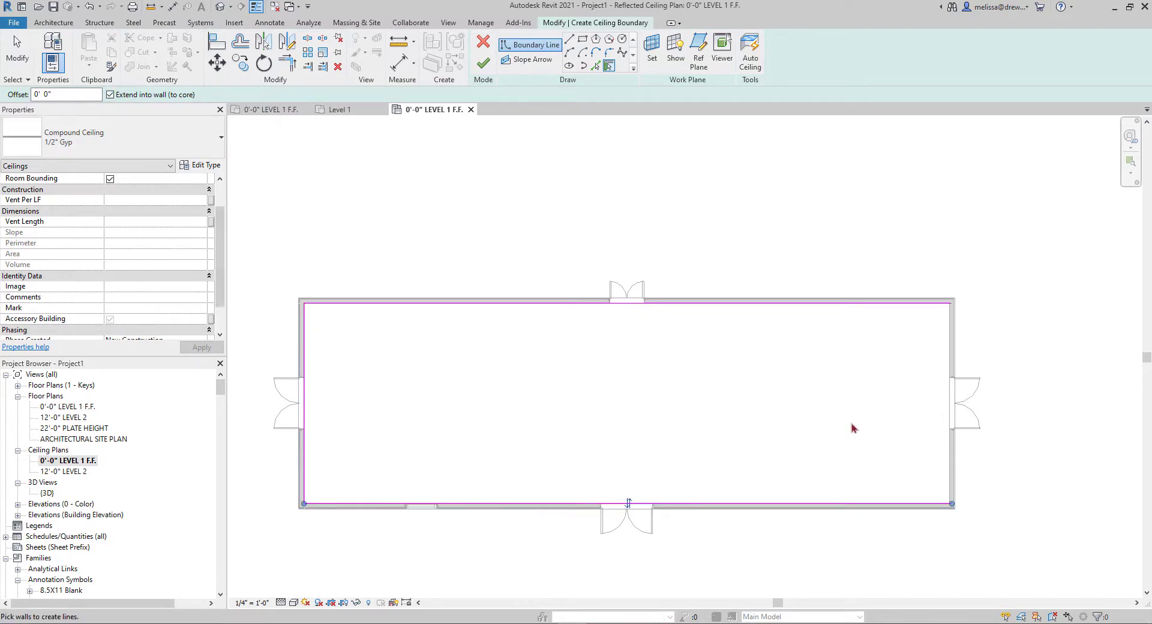
left_click(958, 394)
- Draw a rectangular opening inside the boundary and finish the 1/2" Gyp ceiling
left_click(582, 45)
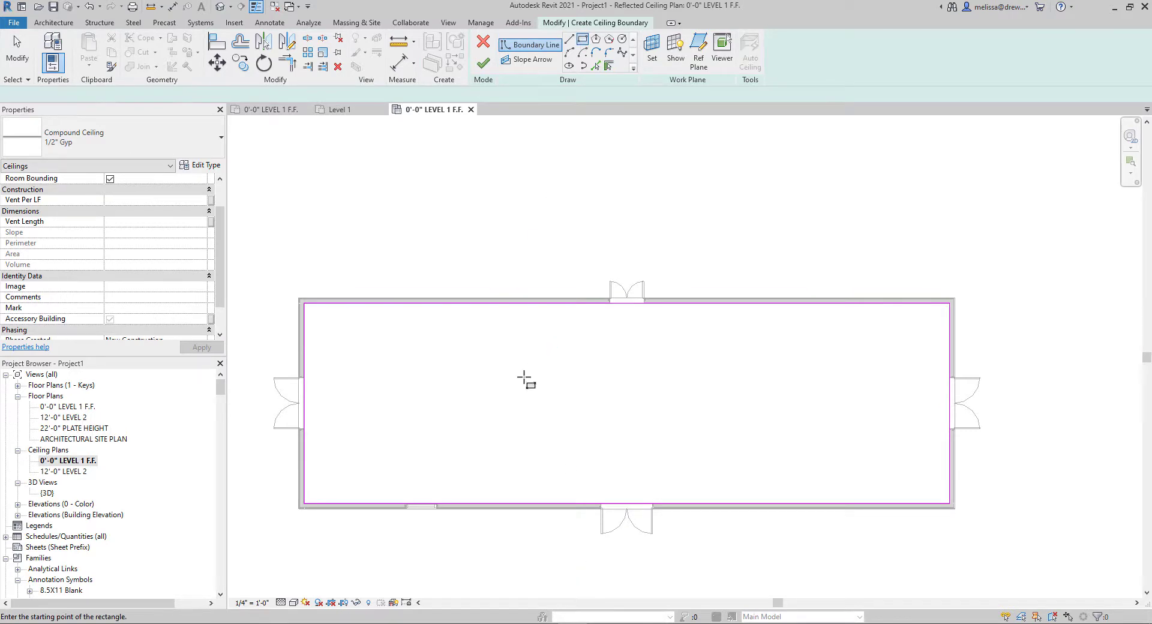
left_click(502, 375)
left_click(724, 448)
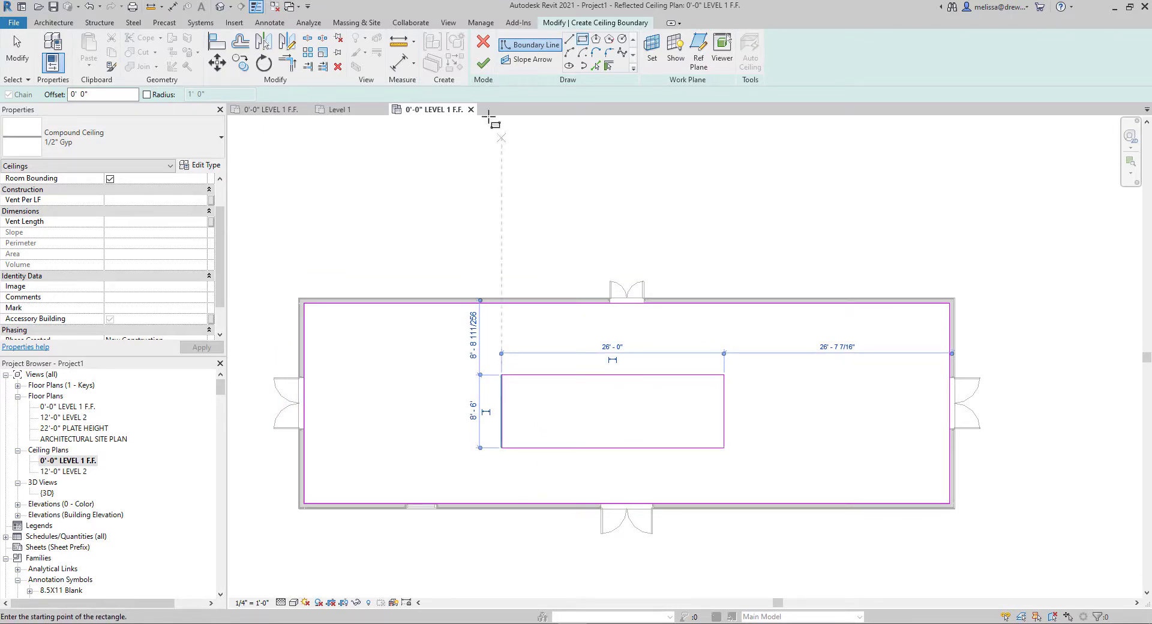
left_click(484, 62)
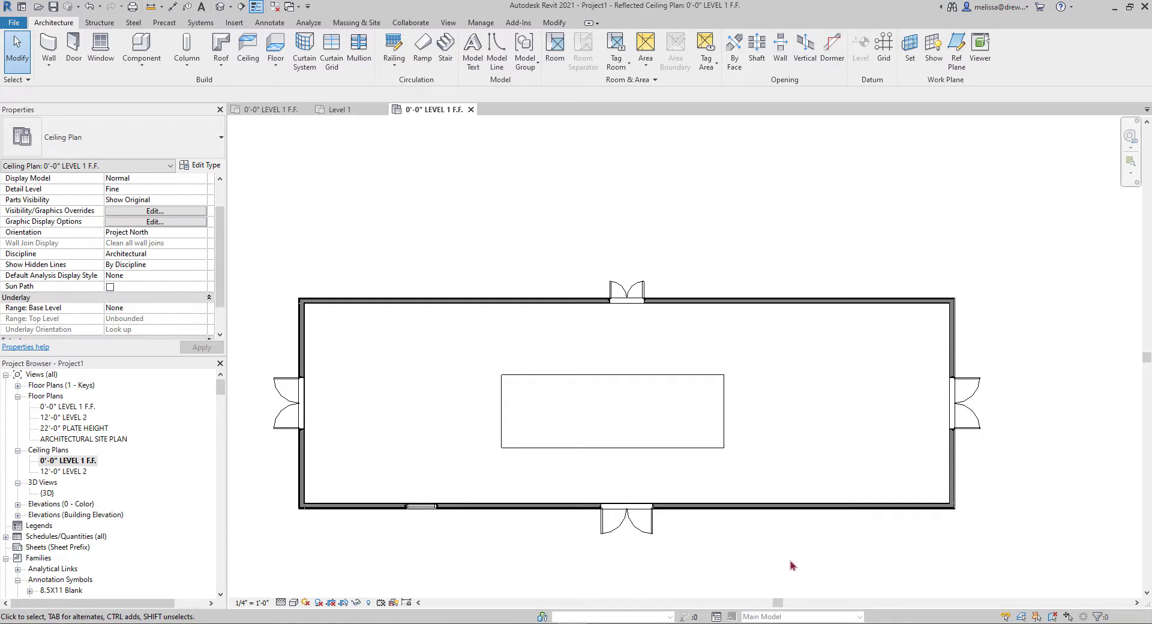
- Switch the ceiling plan's visual style to Shaded
left_click(294, 603)
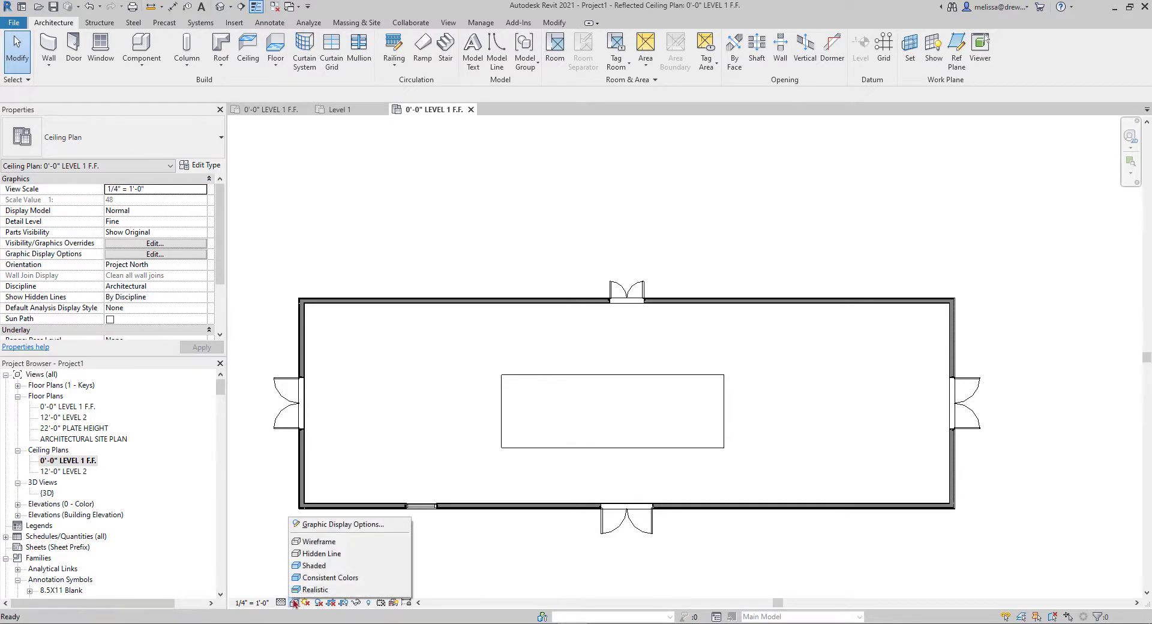
left_click(318, 566)
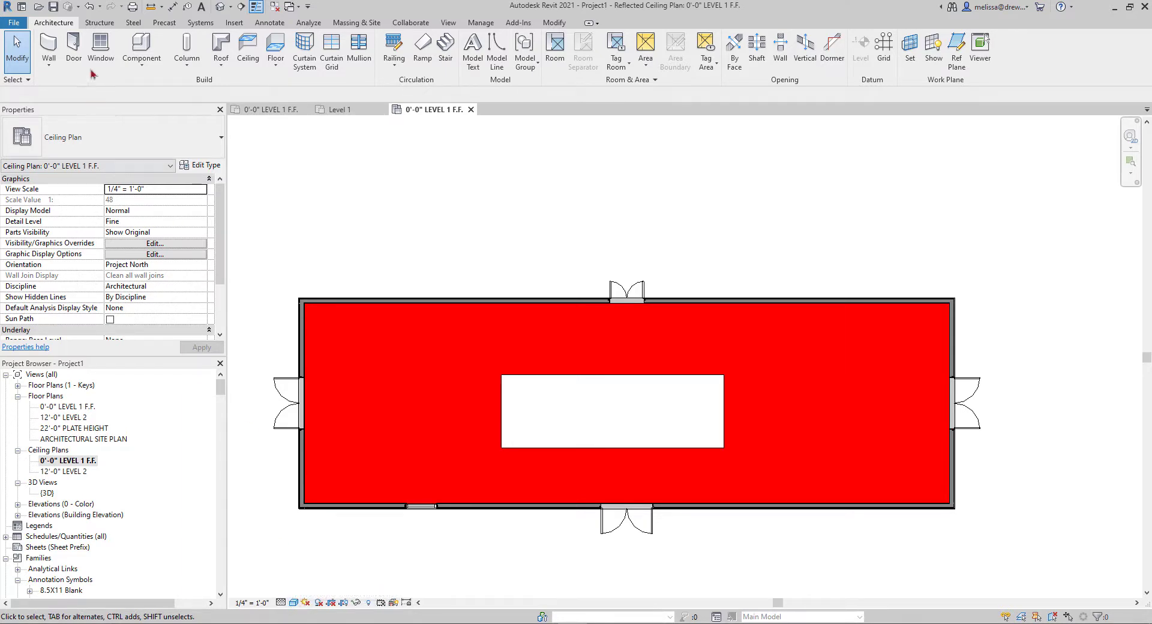
- Sketch a 14'-6" by 10'-6" rectangular 5/8" Type X ceiling north of the building
left_click(248, 48)
left_click(102, 142)
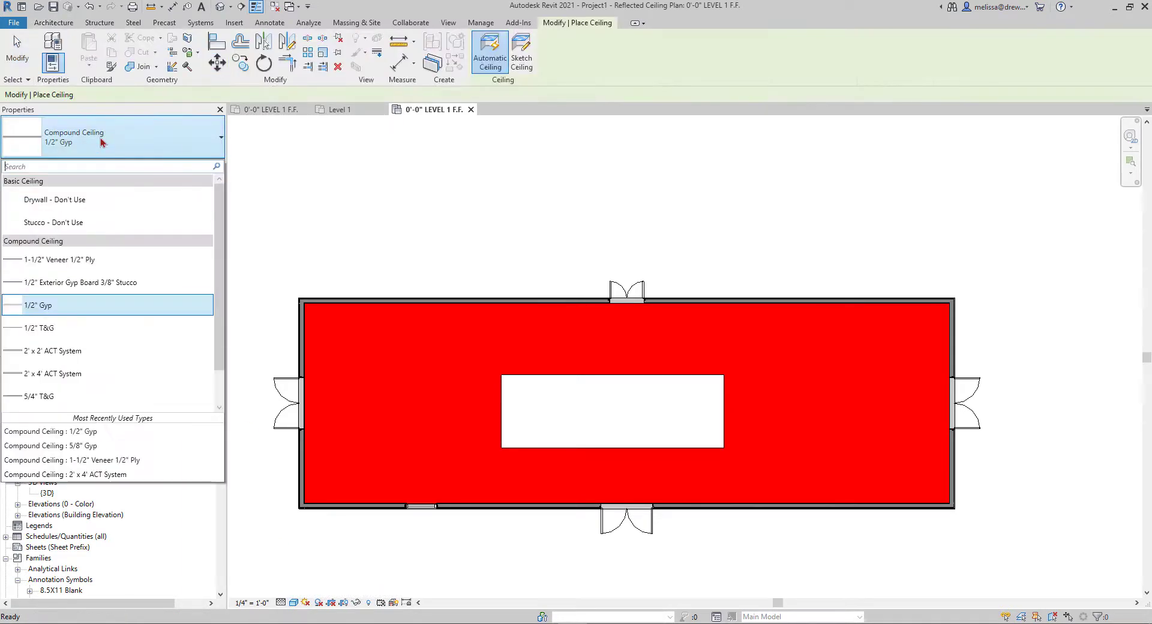
scroll(77, 378, "down", 1)
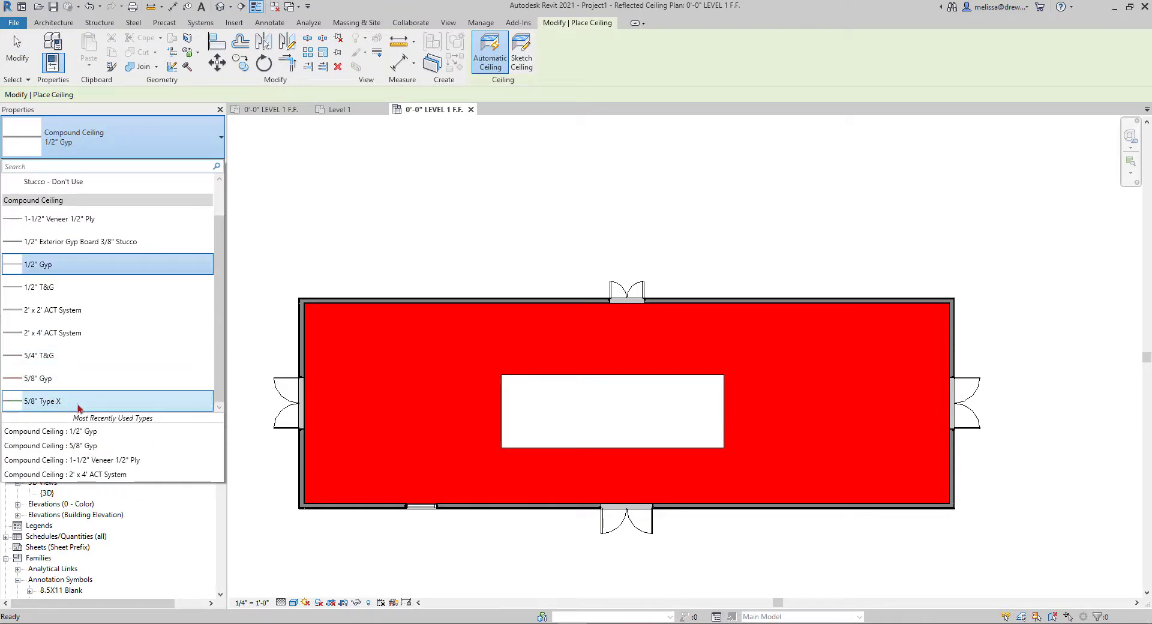
left_click(72, 401)
left_click(520, 60)
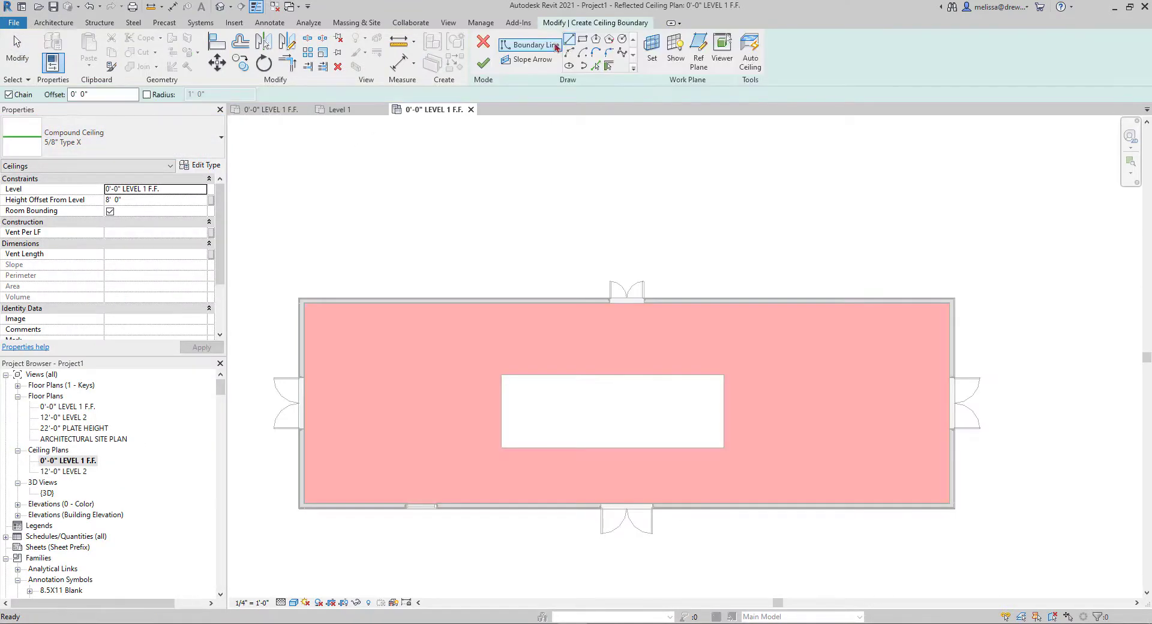
left_click(582, 40)
left_click(436, 186)
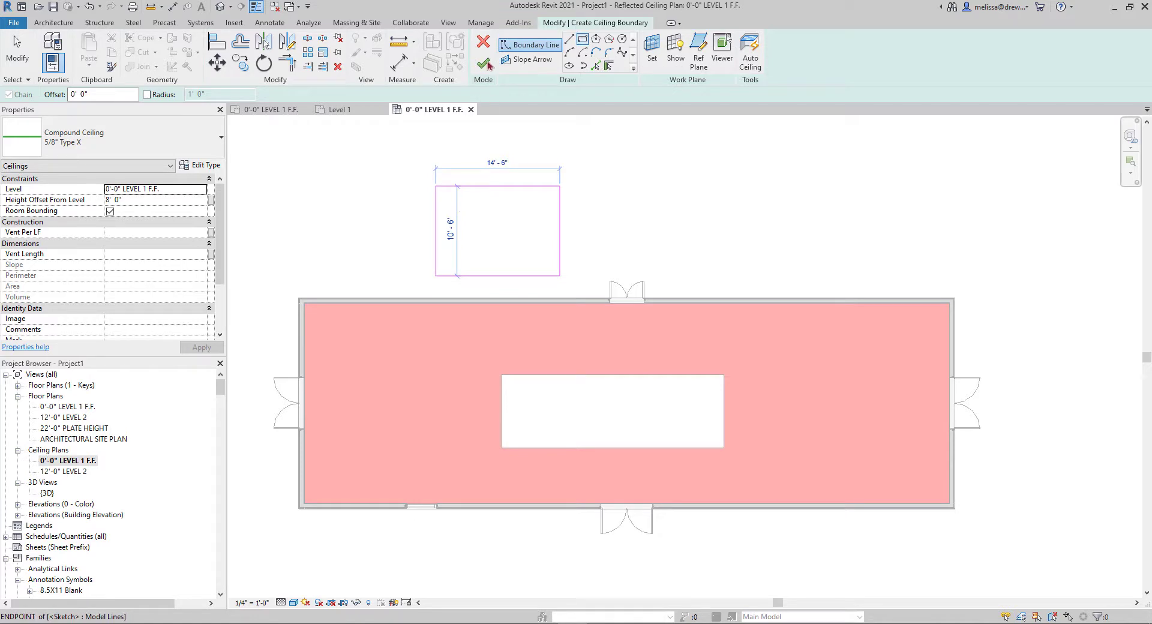
left_click(483, 62)
left_click(563, 564)
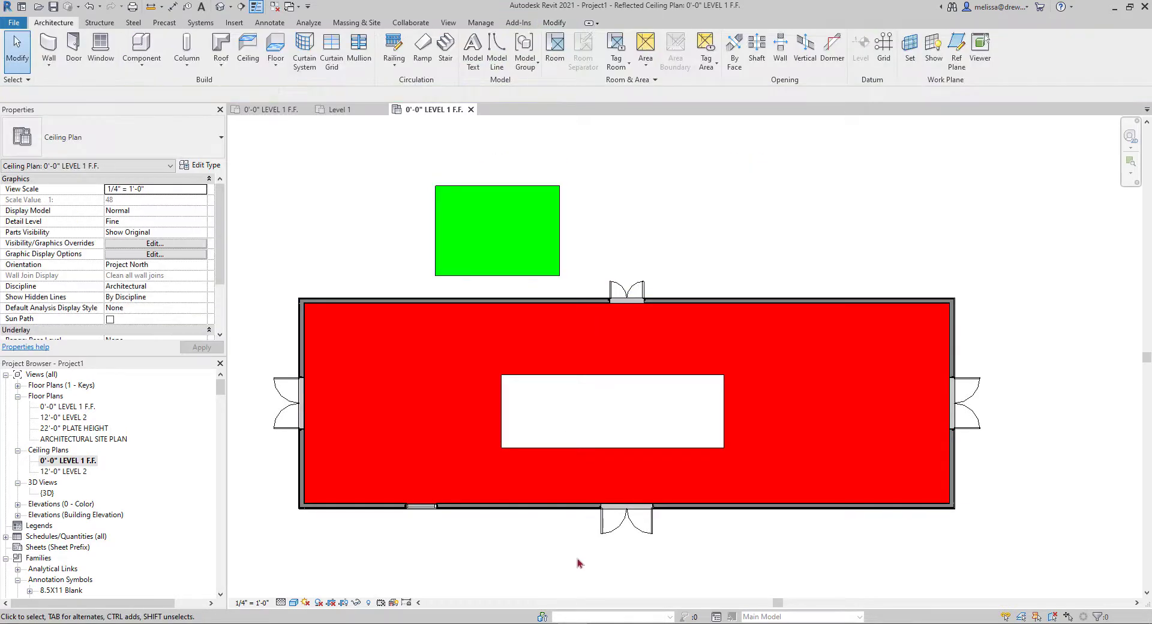
middle_click_drag(536, 570, 522, 570)
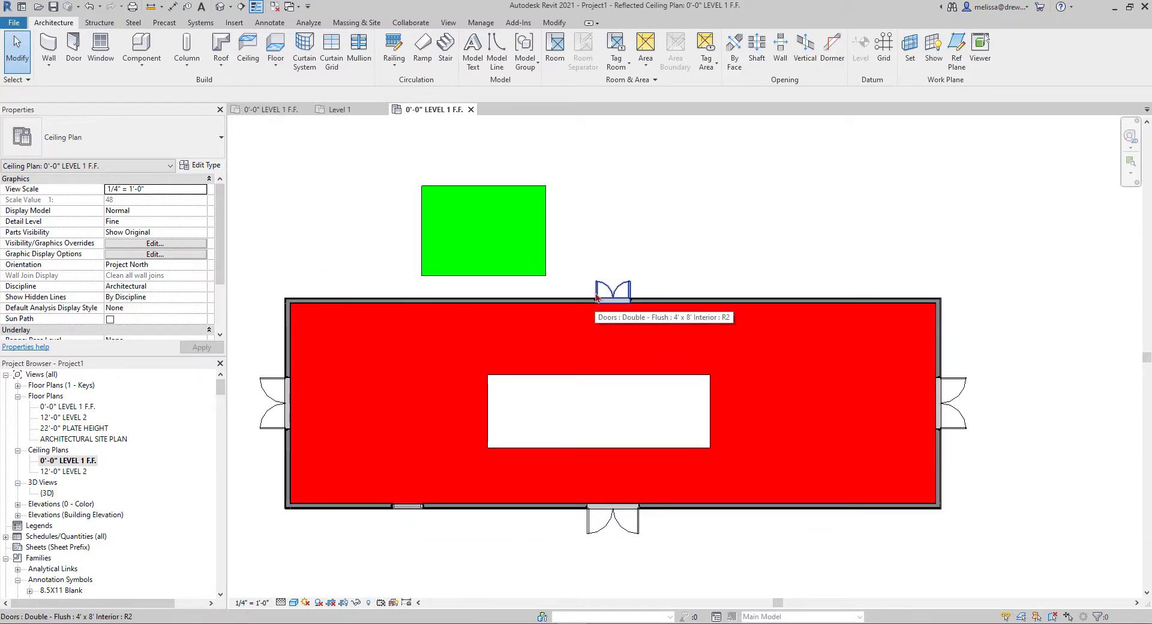
- Set the gypsum ceiling 8' 0" above Level 1 and drag the left wall out to 78'-0"
left_click(700, 422)
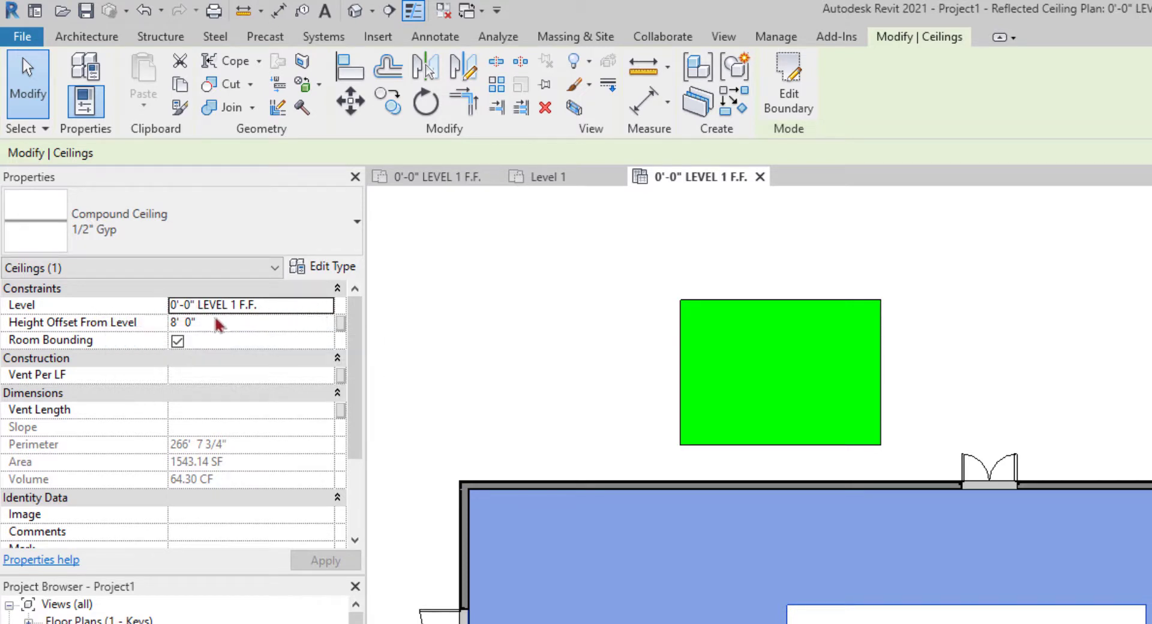
left_click(233, 322)
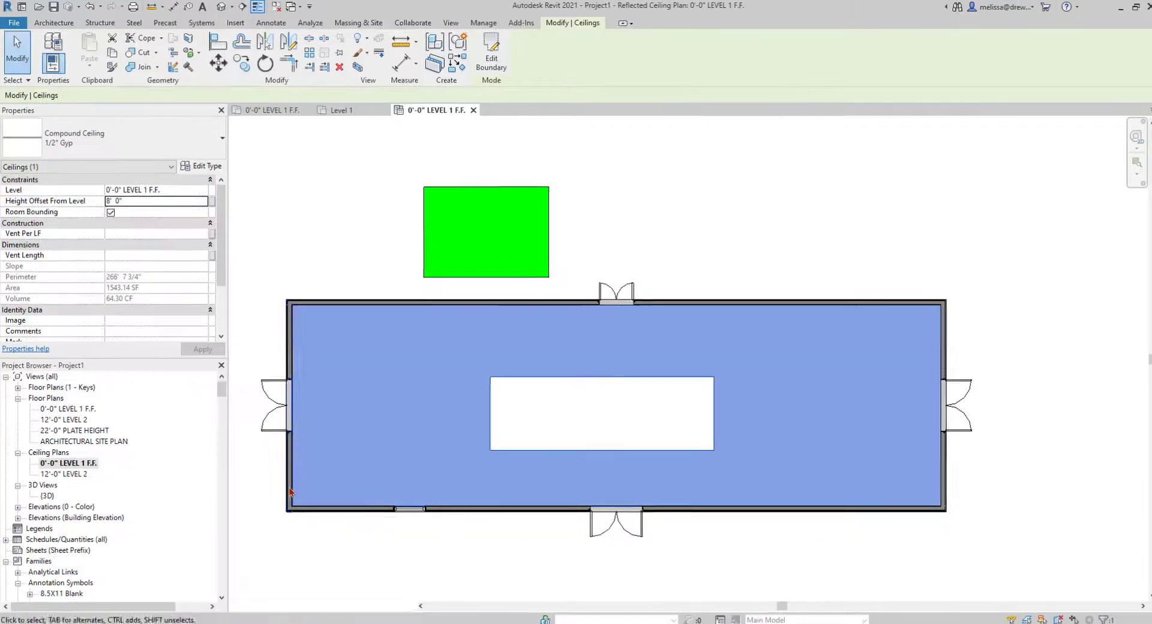
scroll(373, 473, "up", 3)
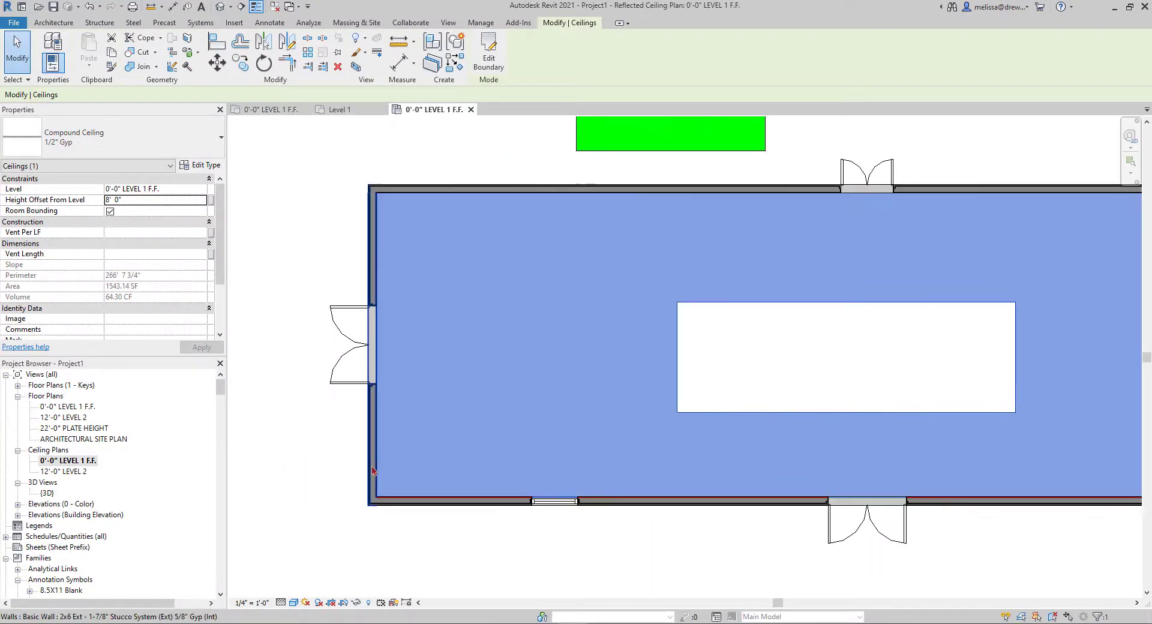
left_click(370, 447)
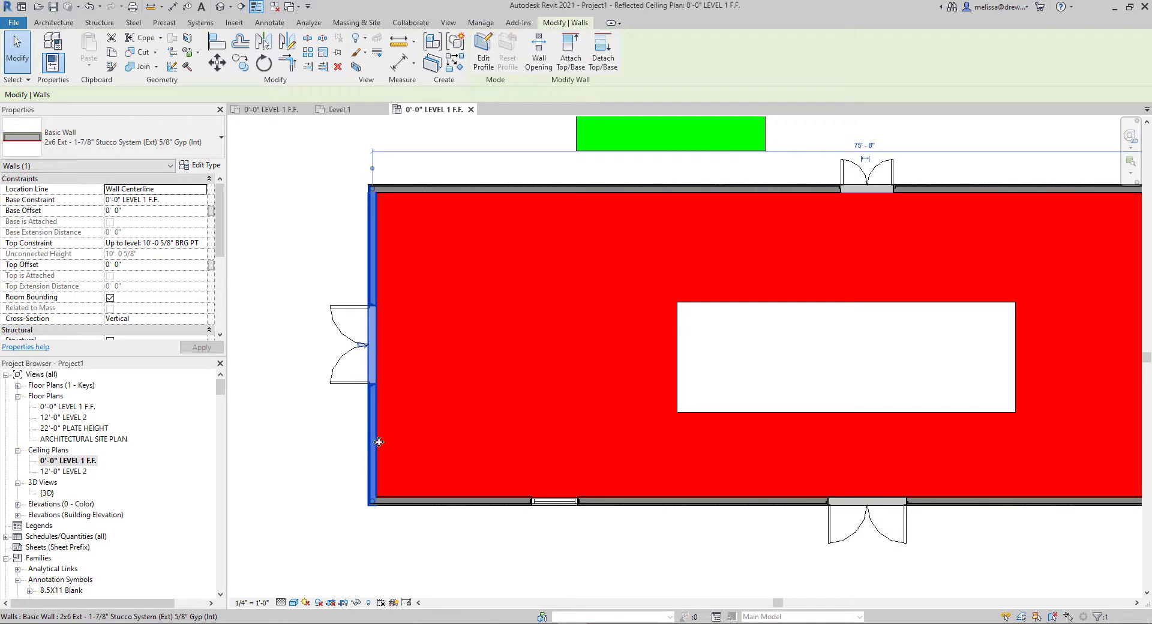
left_click_drag(364, 446, 489, 467)
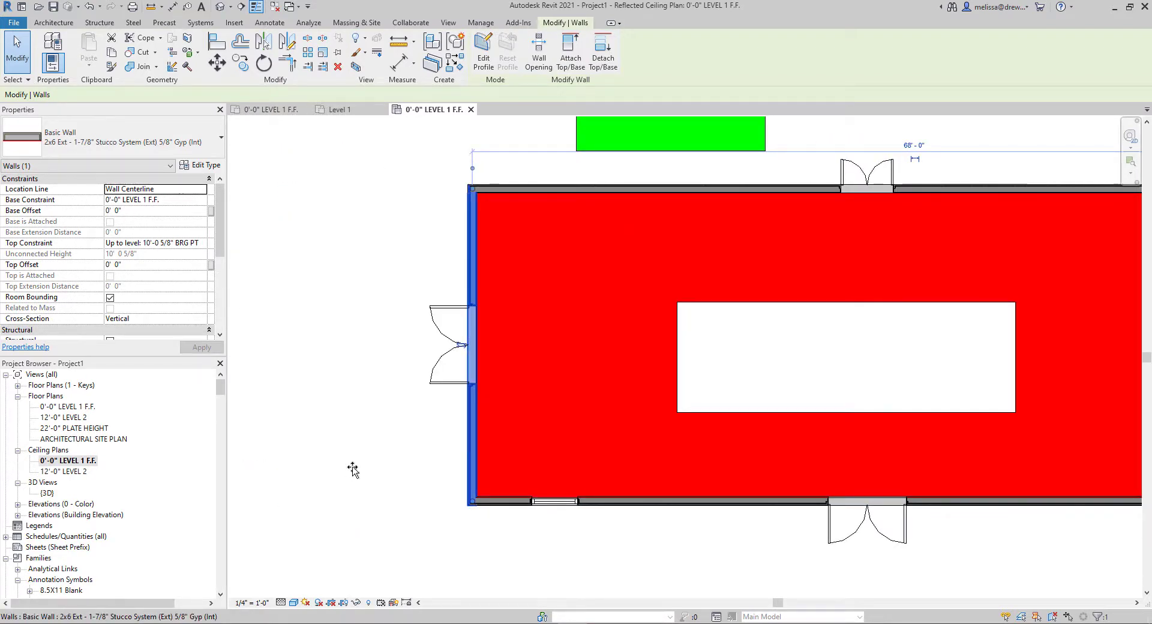
left_click_drag(353, 470, 355, 471)
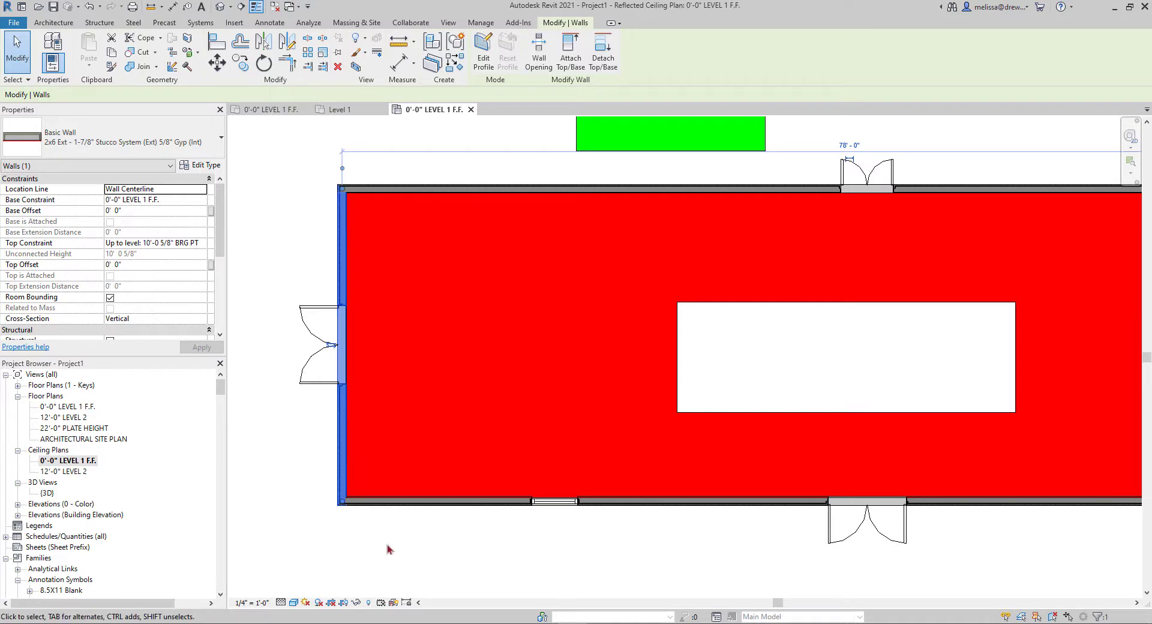
scroll(556, 582, "down", 3)
- Delete the ceiling's inner rectangle and add a wall-to-wall slope arrow, left to right
left_click(621, 441)
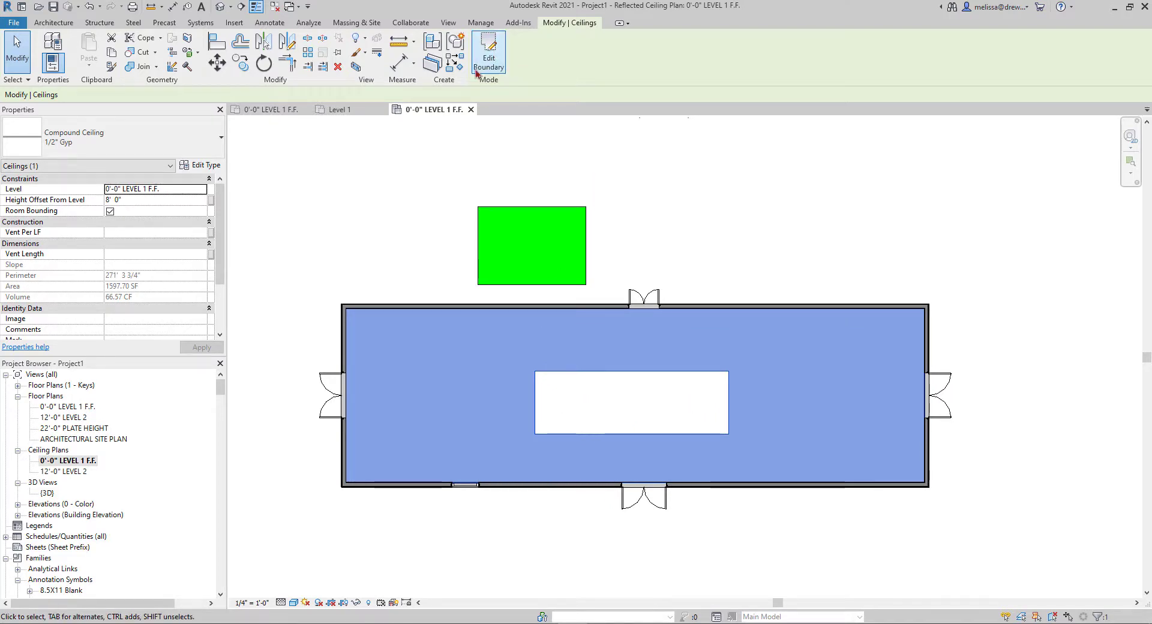
left_click(484, 69)
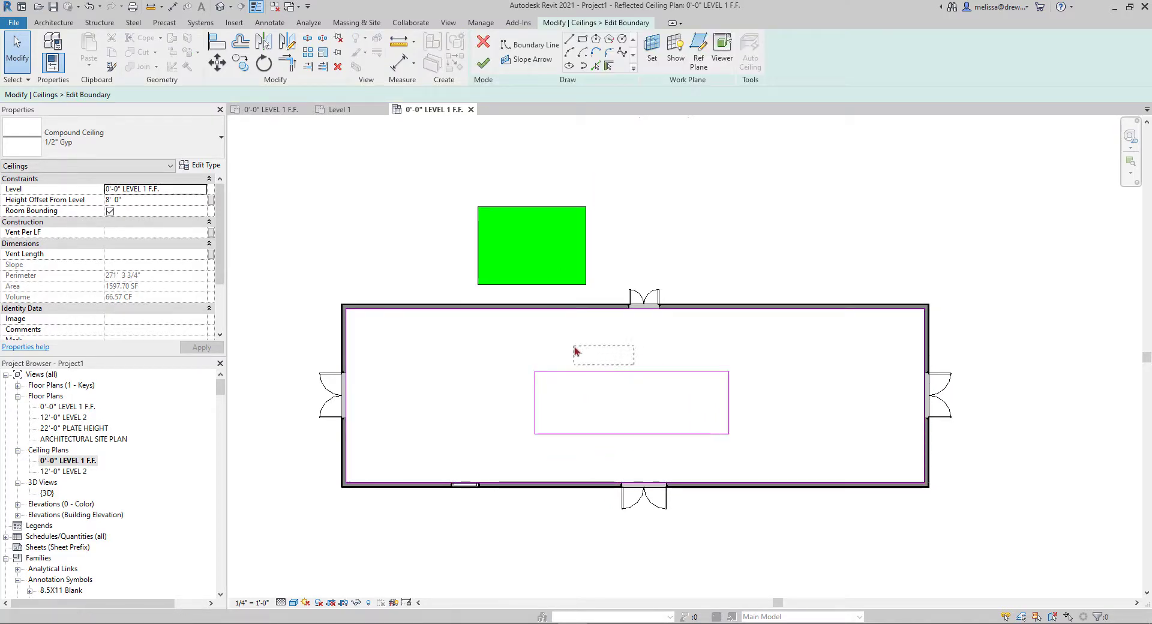
mouse_move(786, 441)
left_mouse_down()
mouse_move(516, 362)
mouse_move(532, 364)
left_mouse_up()
key("Delete")
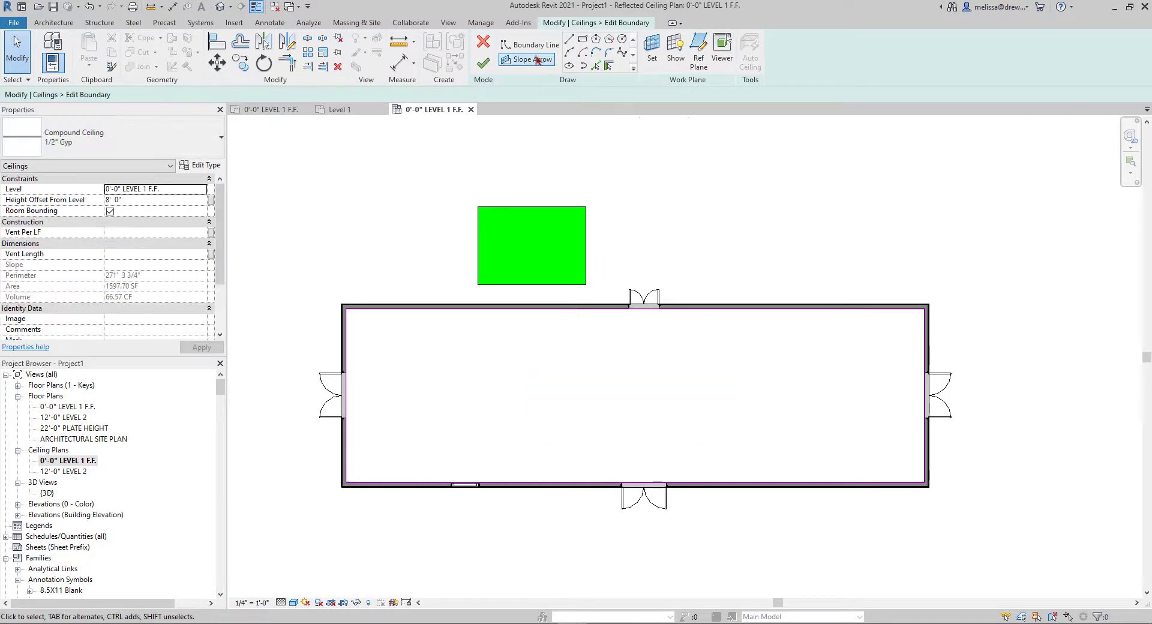
left_click(531, 59)
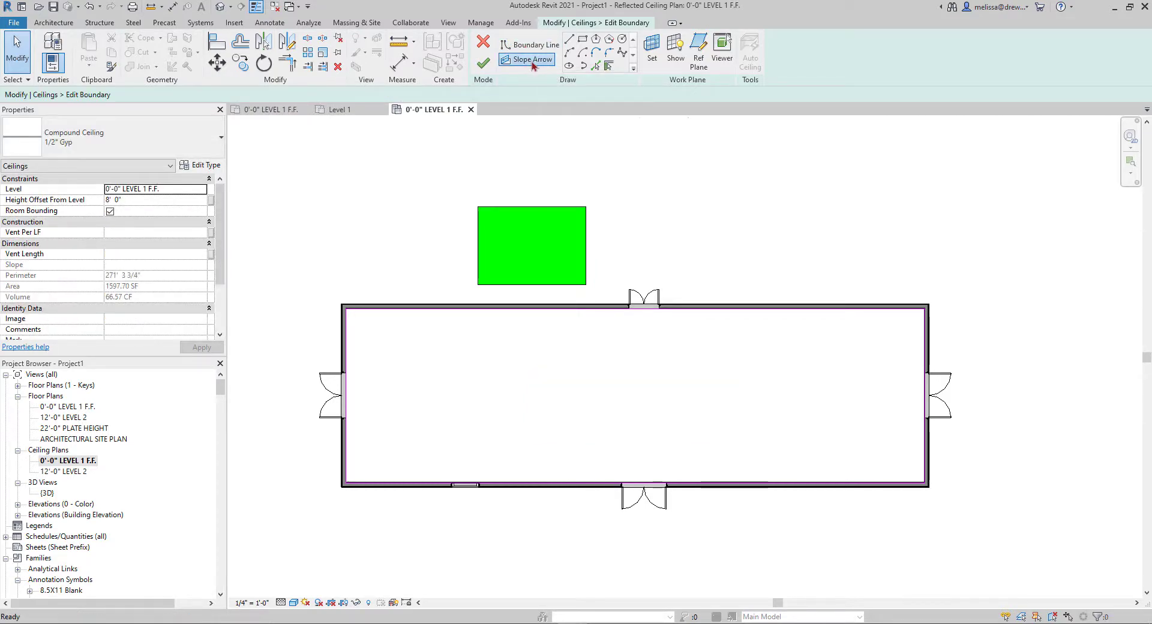
left_click(345, 403)
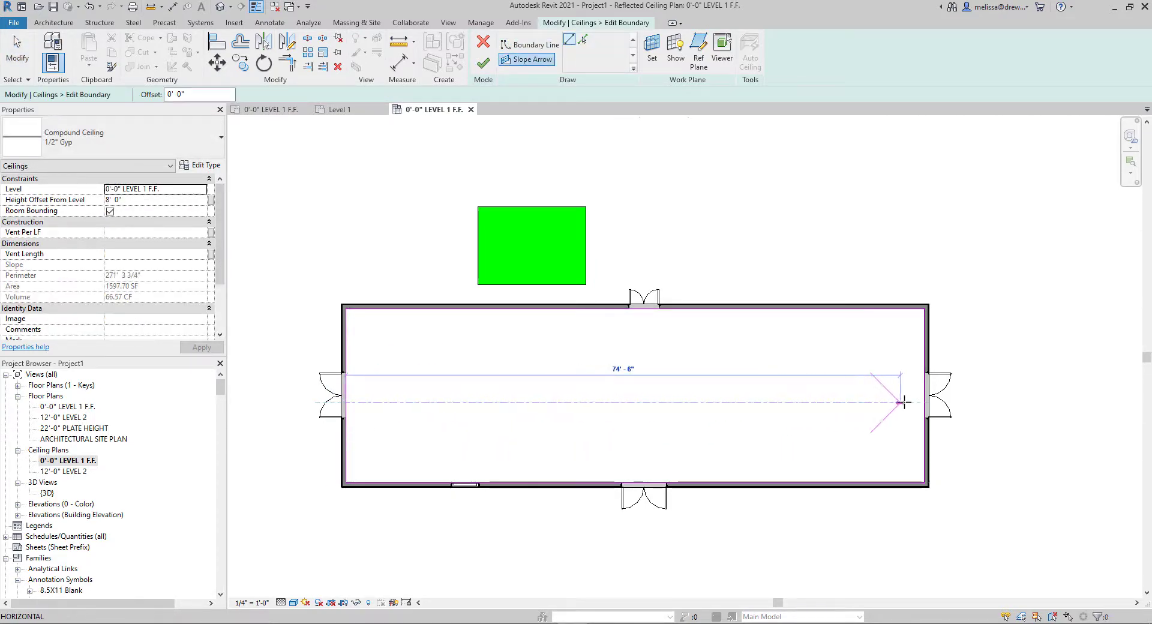
left_click(924, 403)
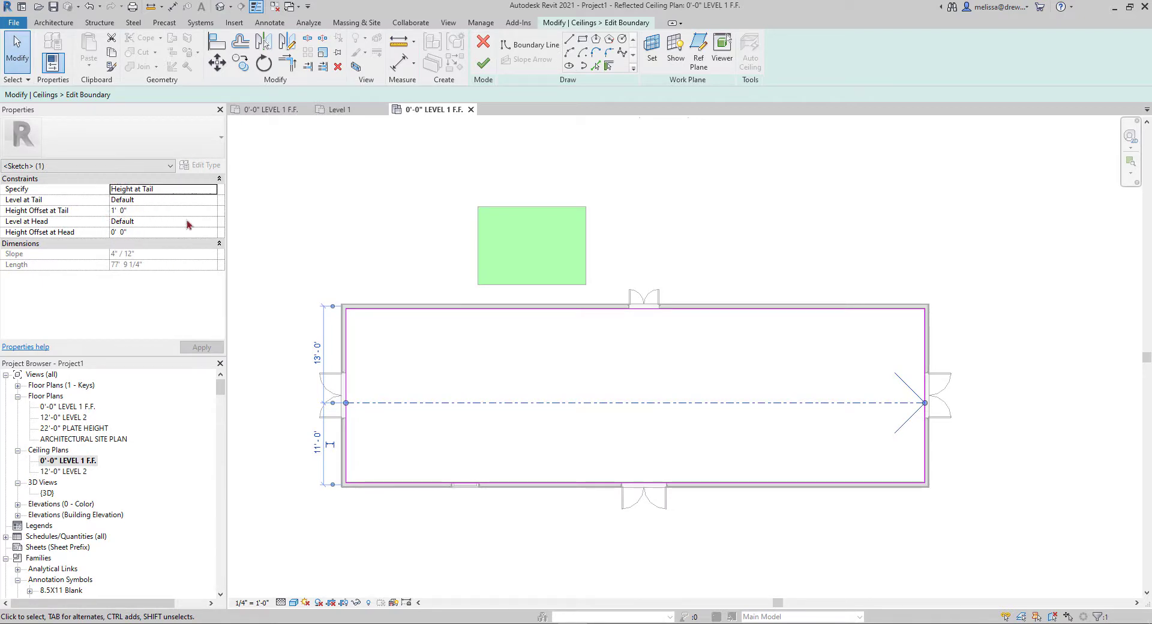
left_click(484, 62)
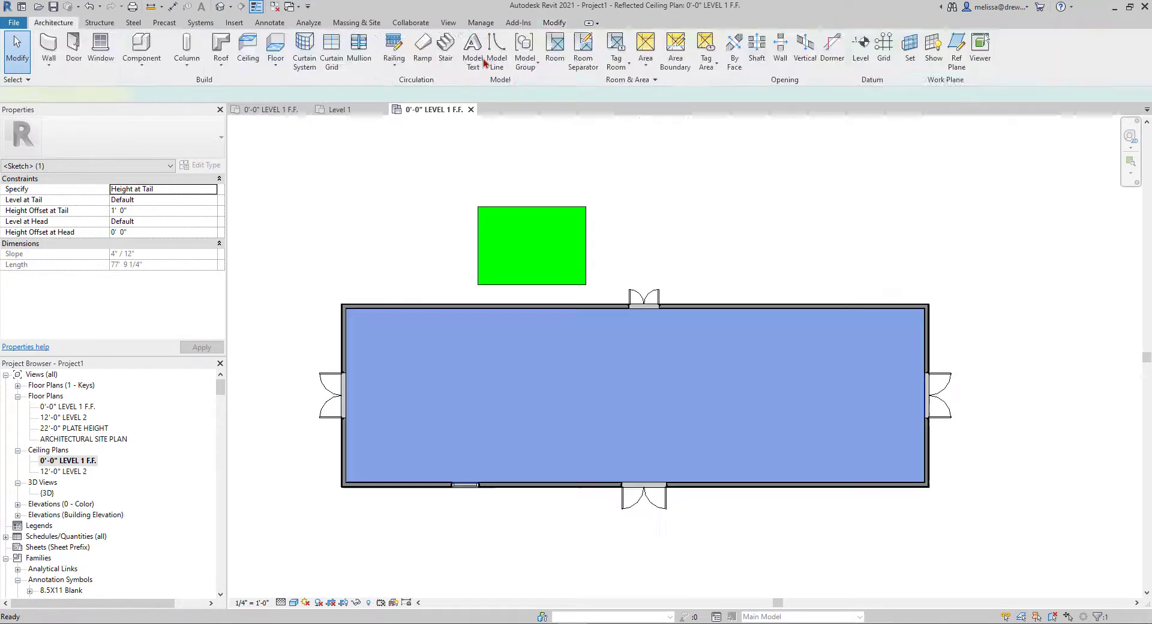
- Cut Section 1 across the building and open it to inspect the sloped ceiling
left_click(241, 6)
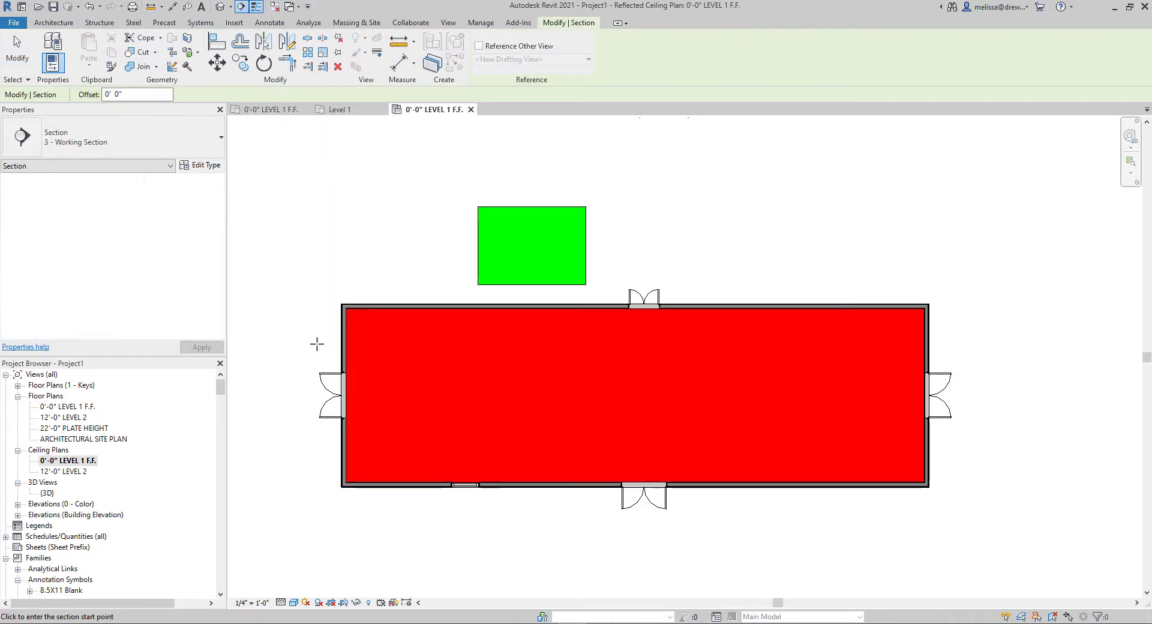
left_click(311, 341)
left_click(945, 344)
key("Escape")
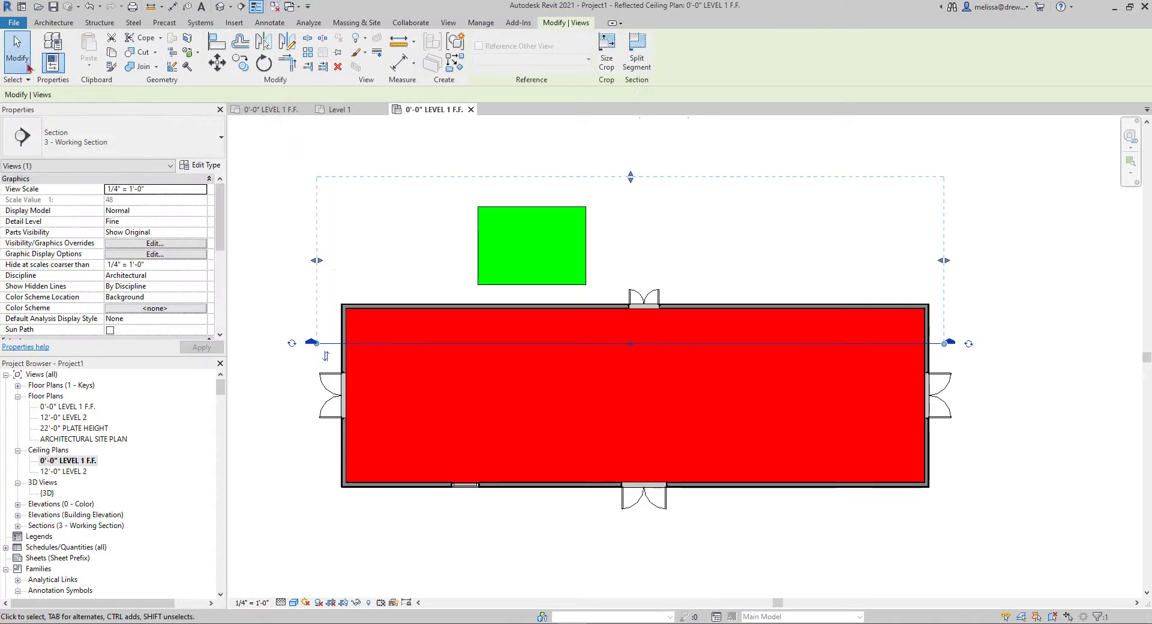
key("Escape")
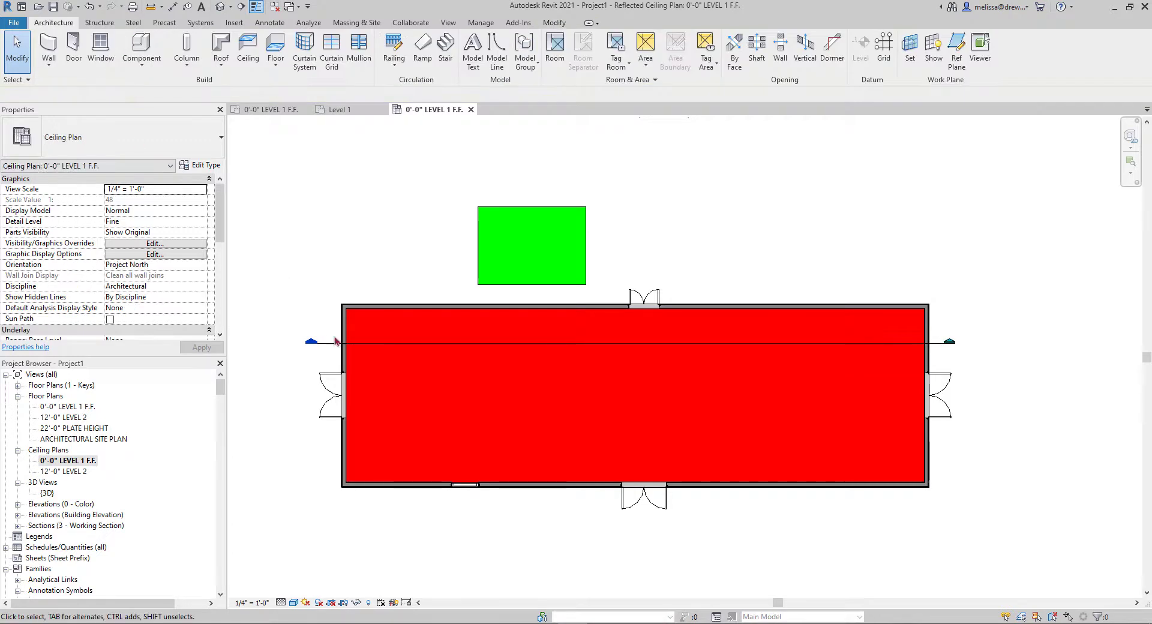
double_click(311, 341)
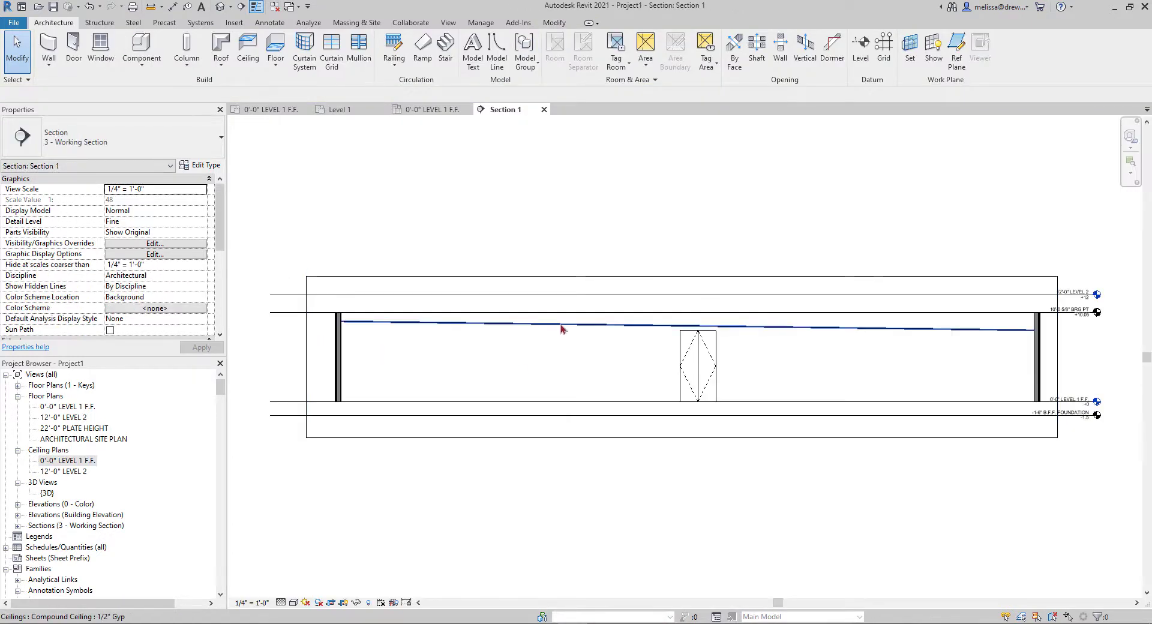
left_click(561, 324)
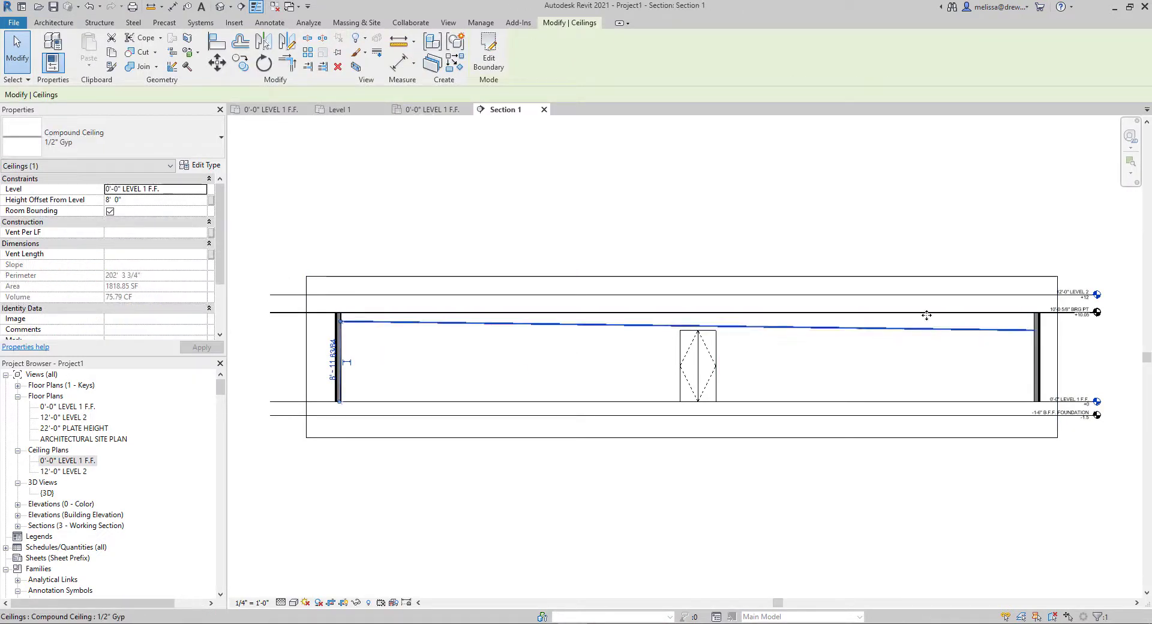
- Make the ceiling's top boundary edge define a 1/4" / 12" slope
left_click(544, 109)
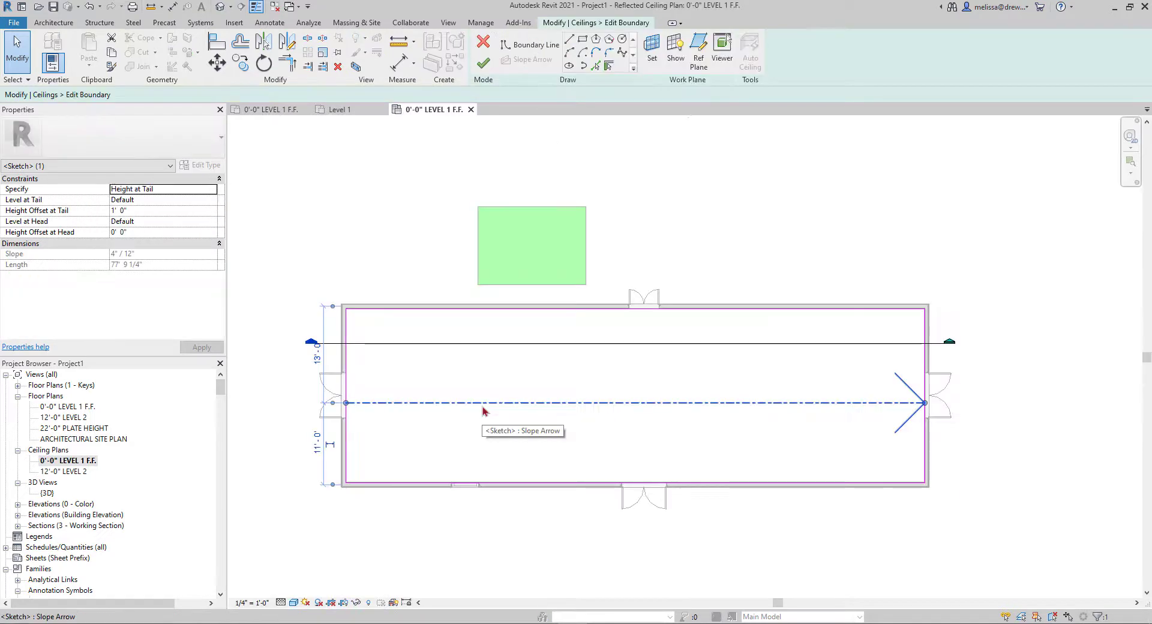
double_click(491, 401)
left_click(438, 307)
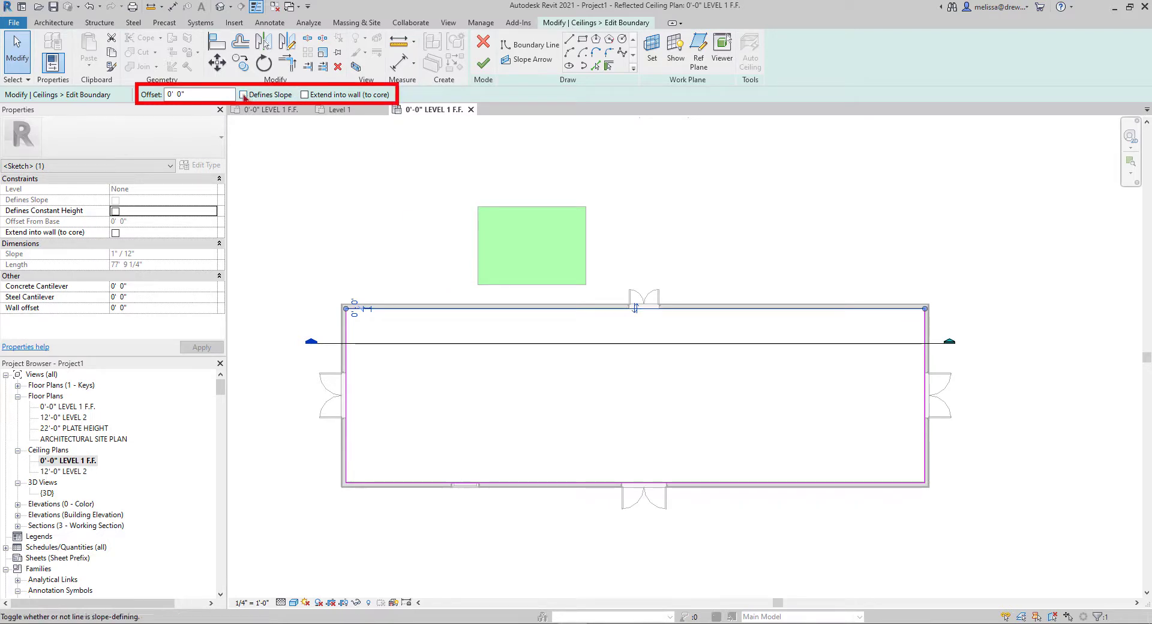
left_click(244, 95)
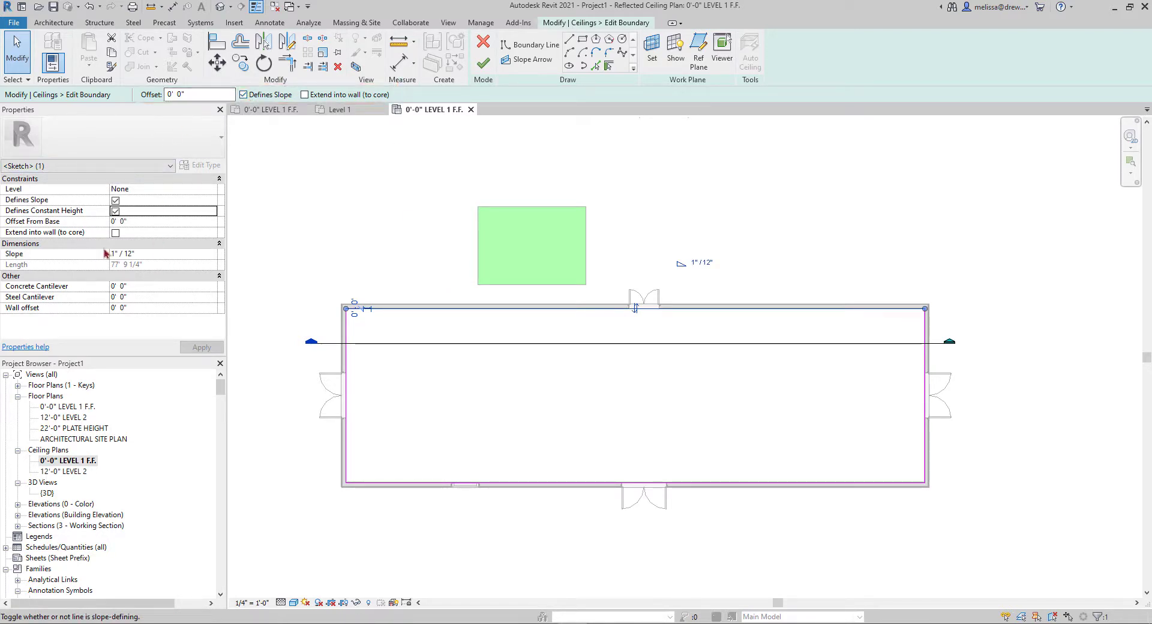
left_click(161, 255)
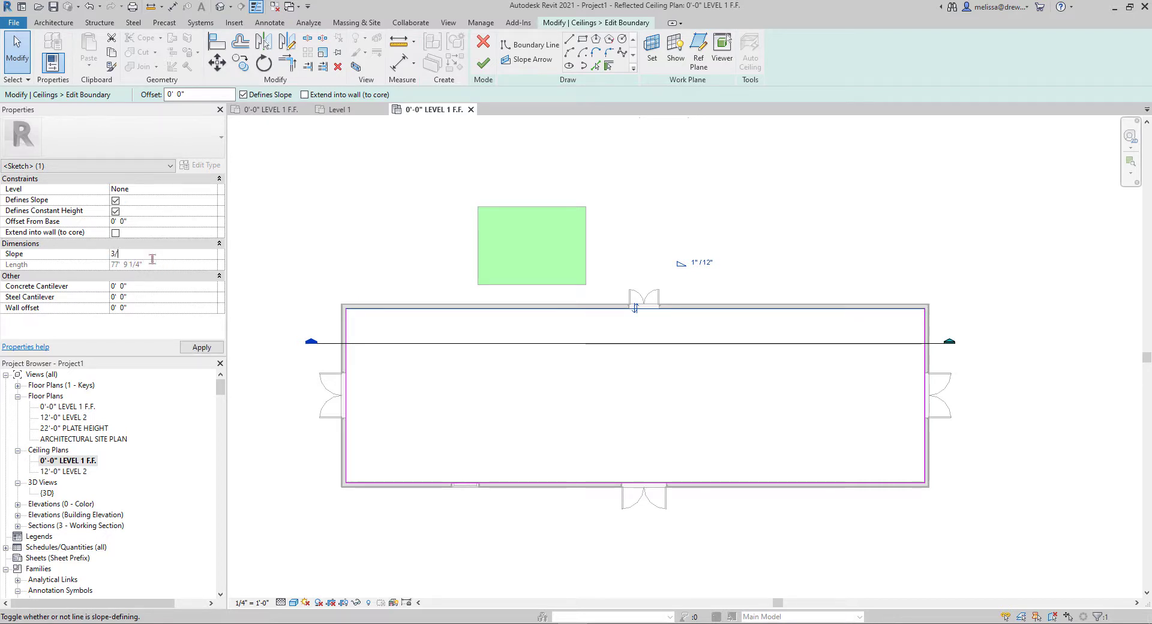
left_click(343, 269)
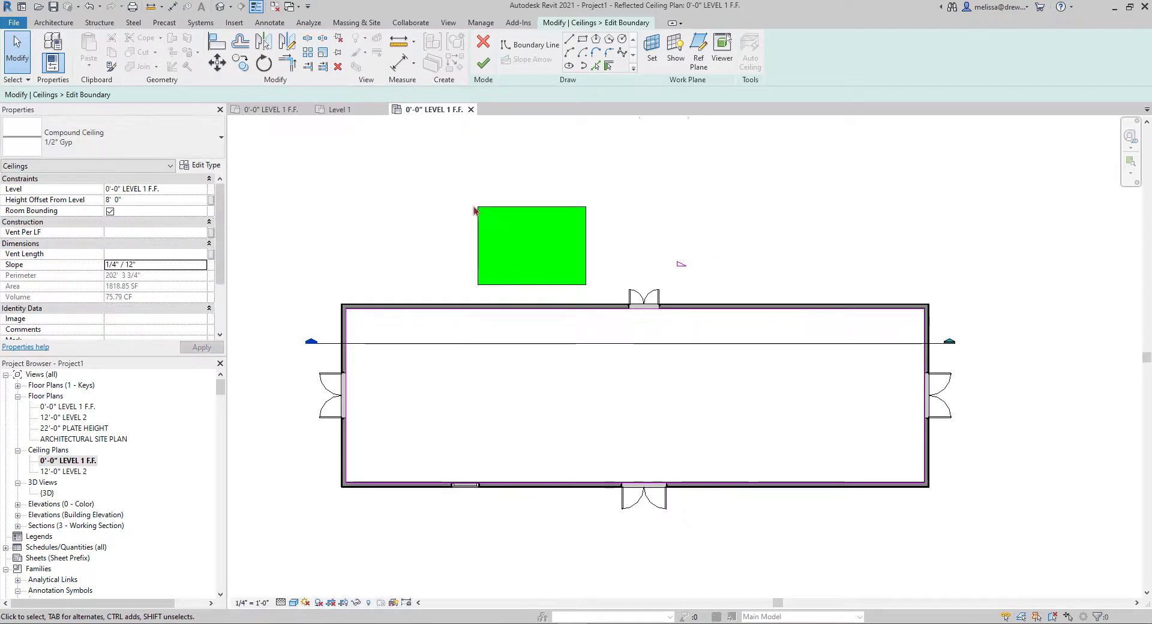
left_click(483, 63)
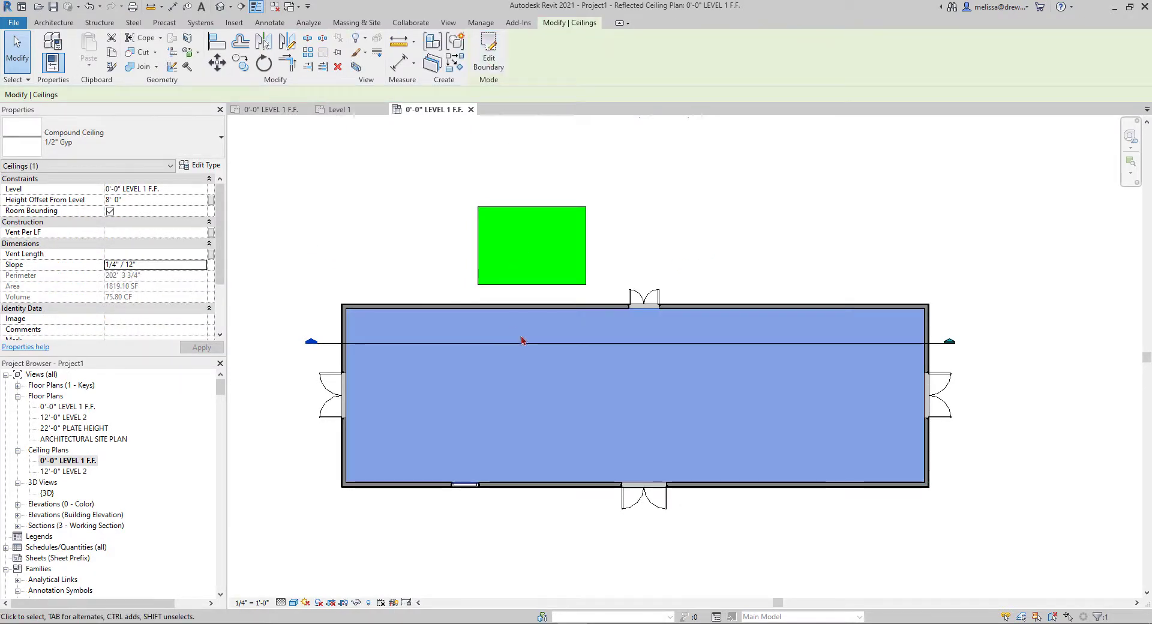
- Cut a vertical Section 2 across the room and inspect the sloped ceiling in it
left_click(240, 6)
left_click(398, 266)
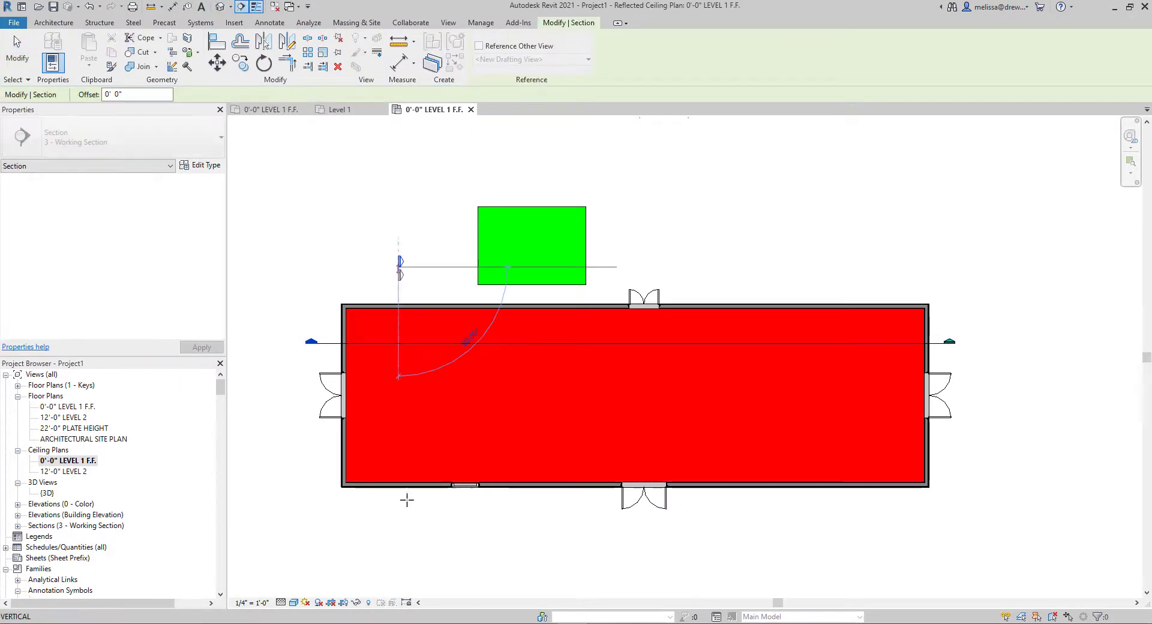
left_click(406, 531)
double_click(400, 264)
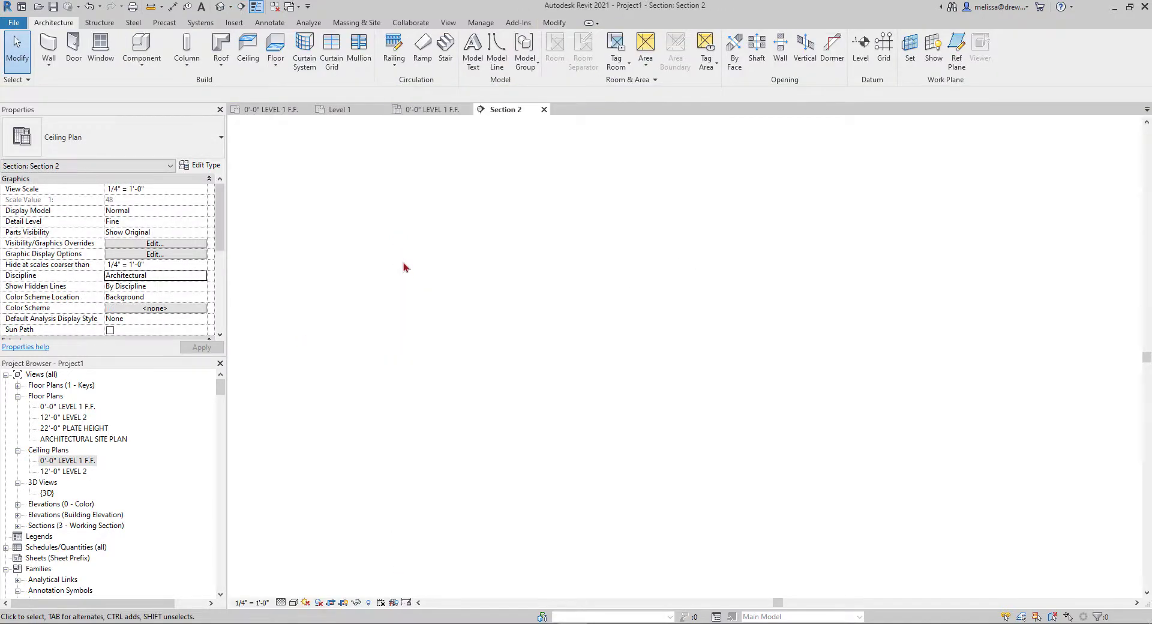
left_click(754, 337)
scroll(755, 337, "up", 2)
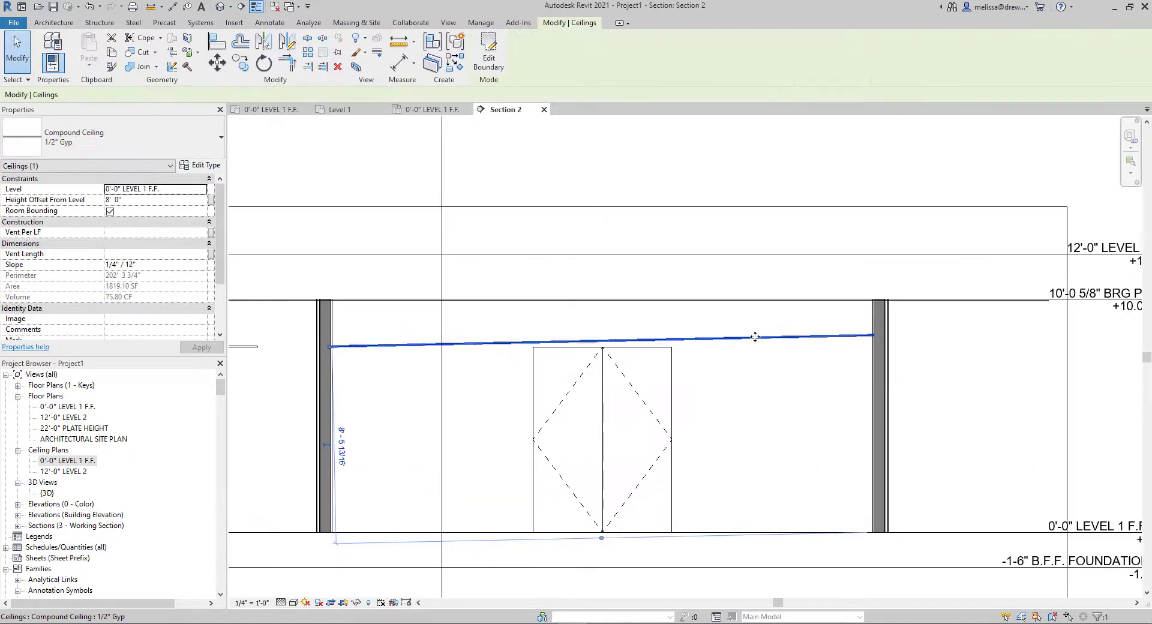
scroll(755, 337, "down", 3)
key("ctrl+F4")
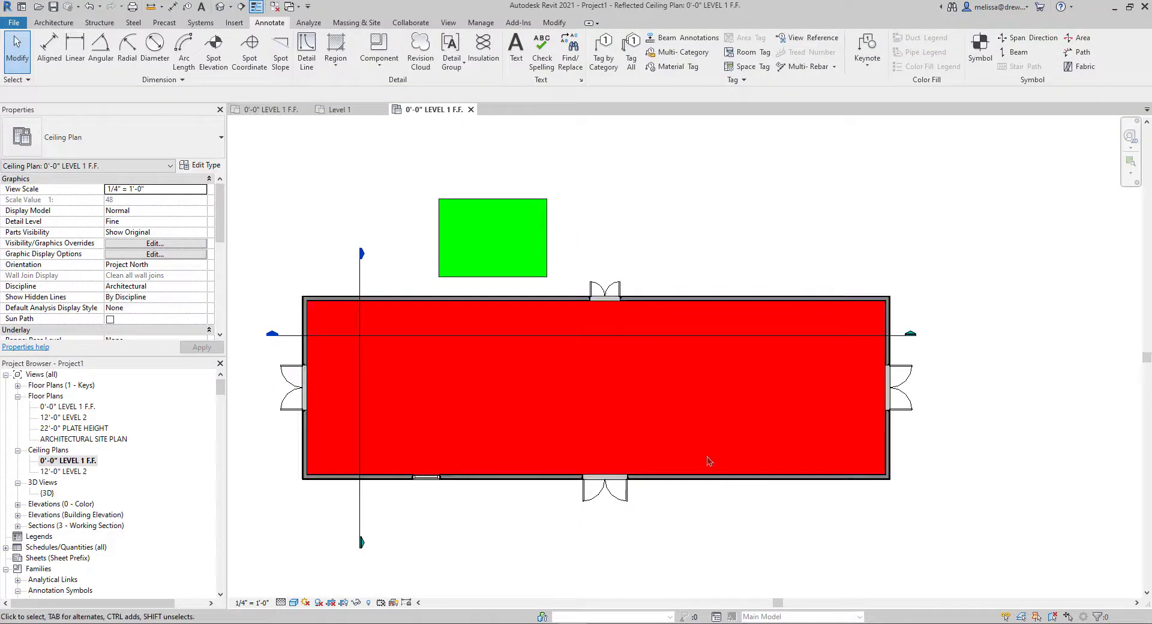